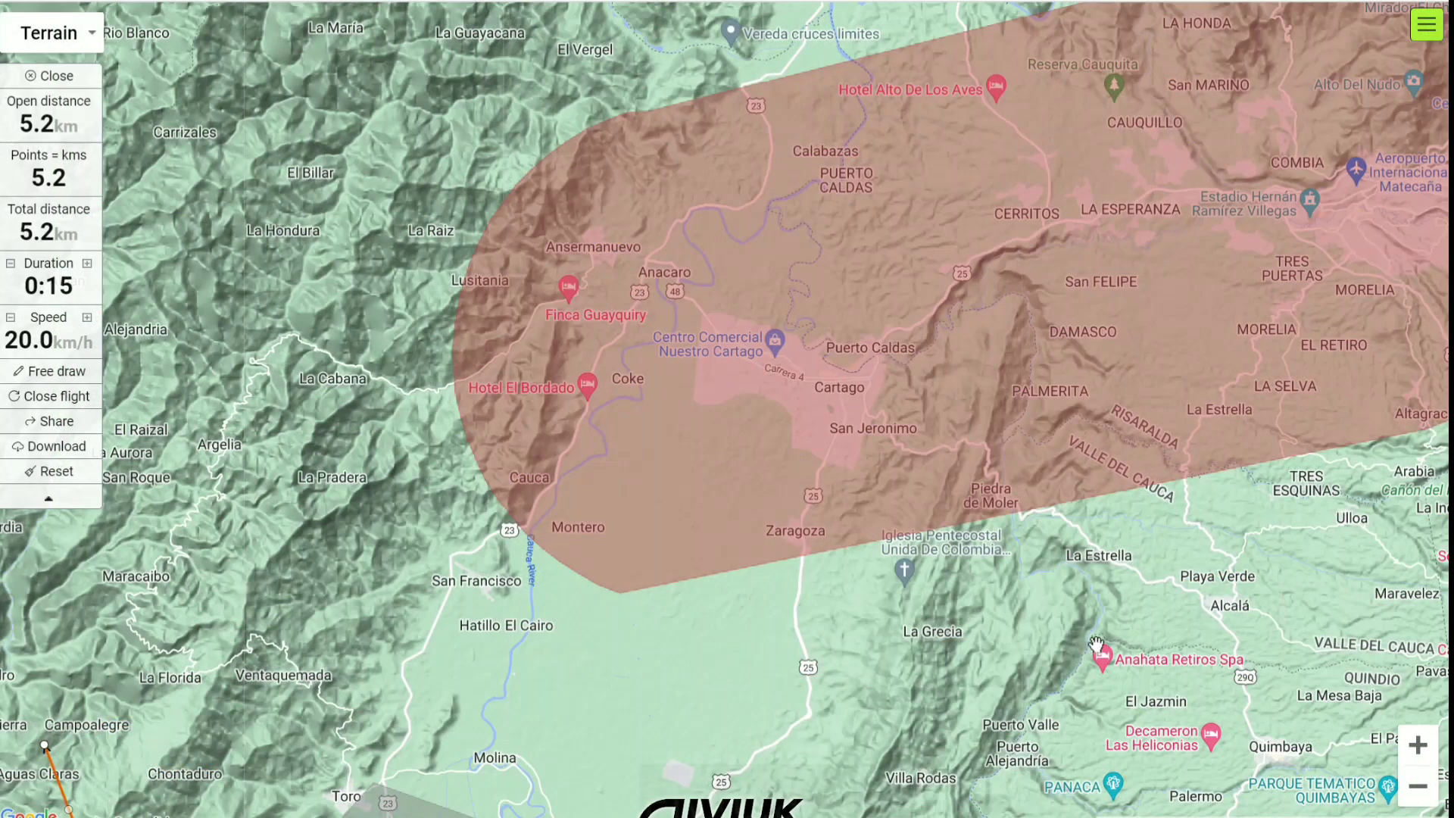
- Zoom the terrain map in on the Cartago airspace and the 5.2 km route
click(1417, 745)
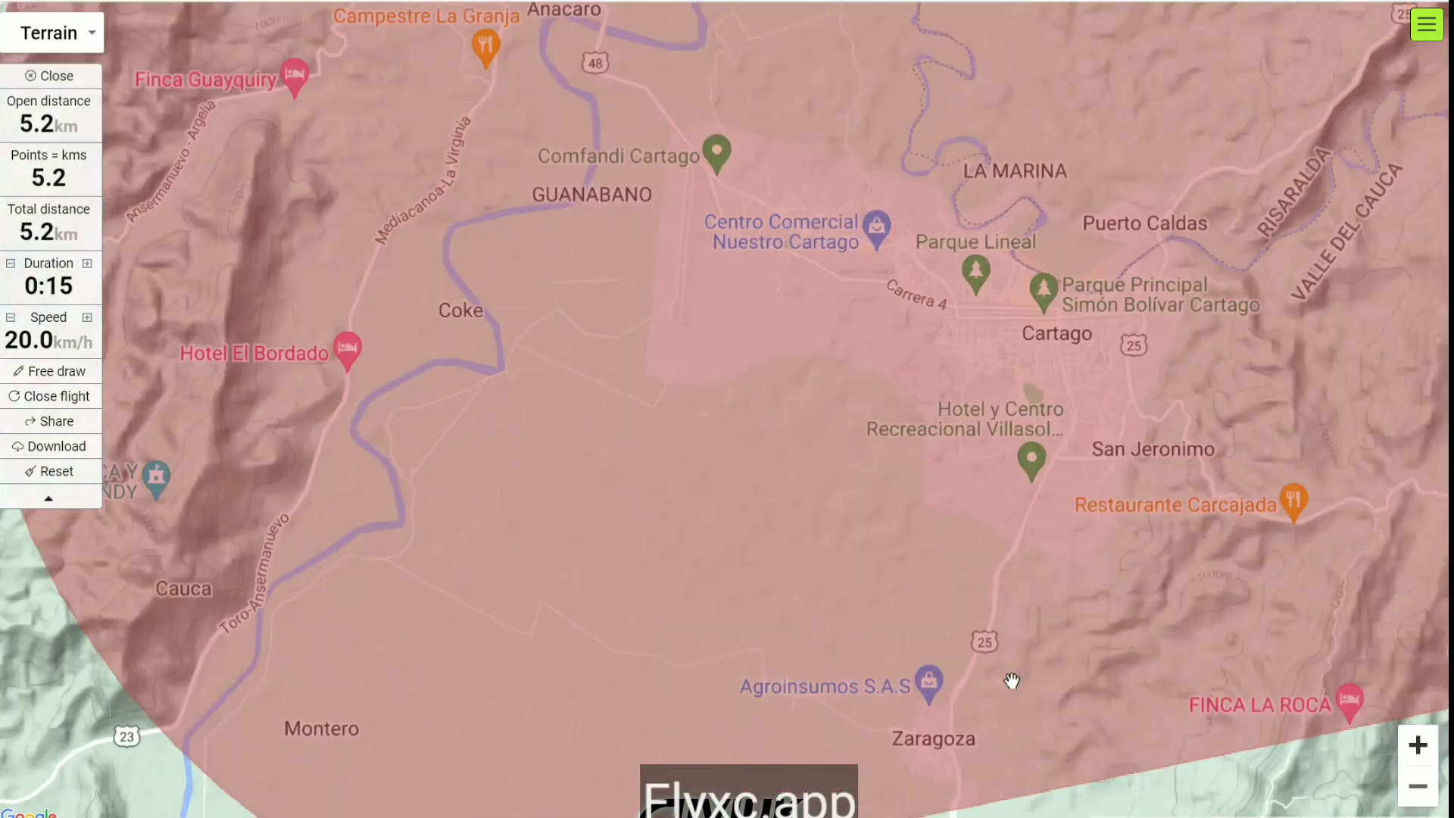
- Bring the zone's western edge into view and move the route end to where road 23 meets the zone
scroll(1012, 676, up, 2)
drag(644, 676, 1275, 389)
drag(1011, 416, 555, 569)
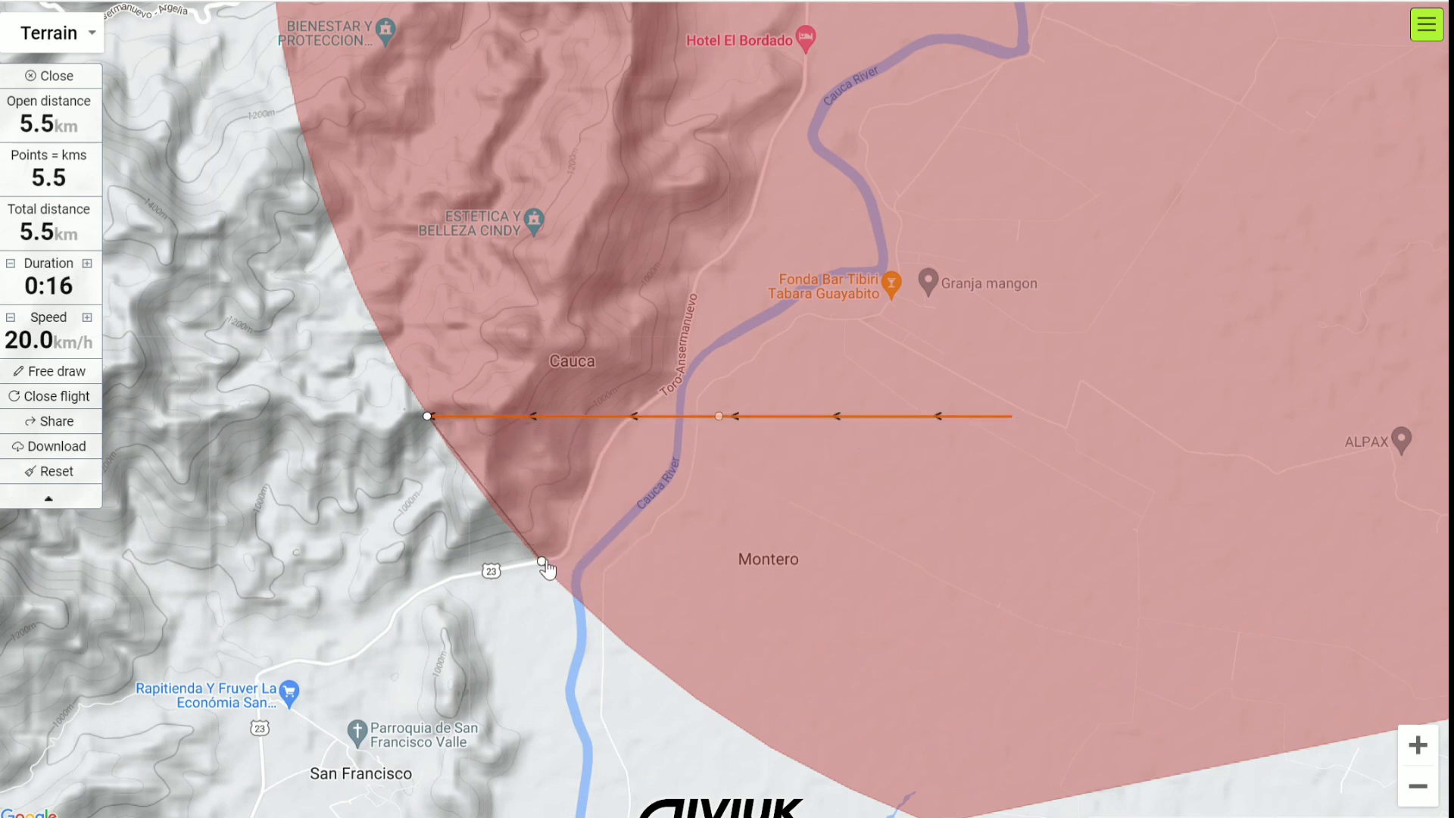
drag(544, 566, 541, 562)
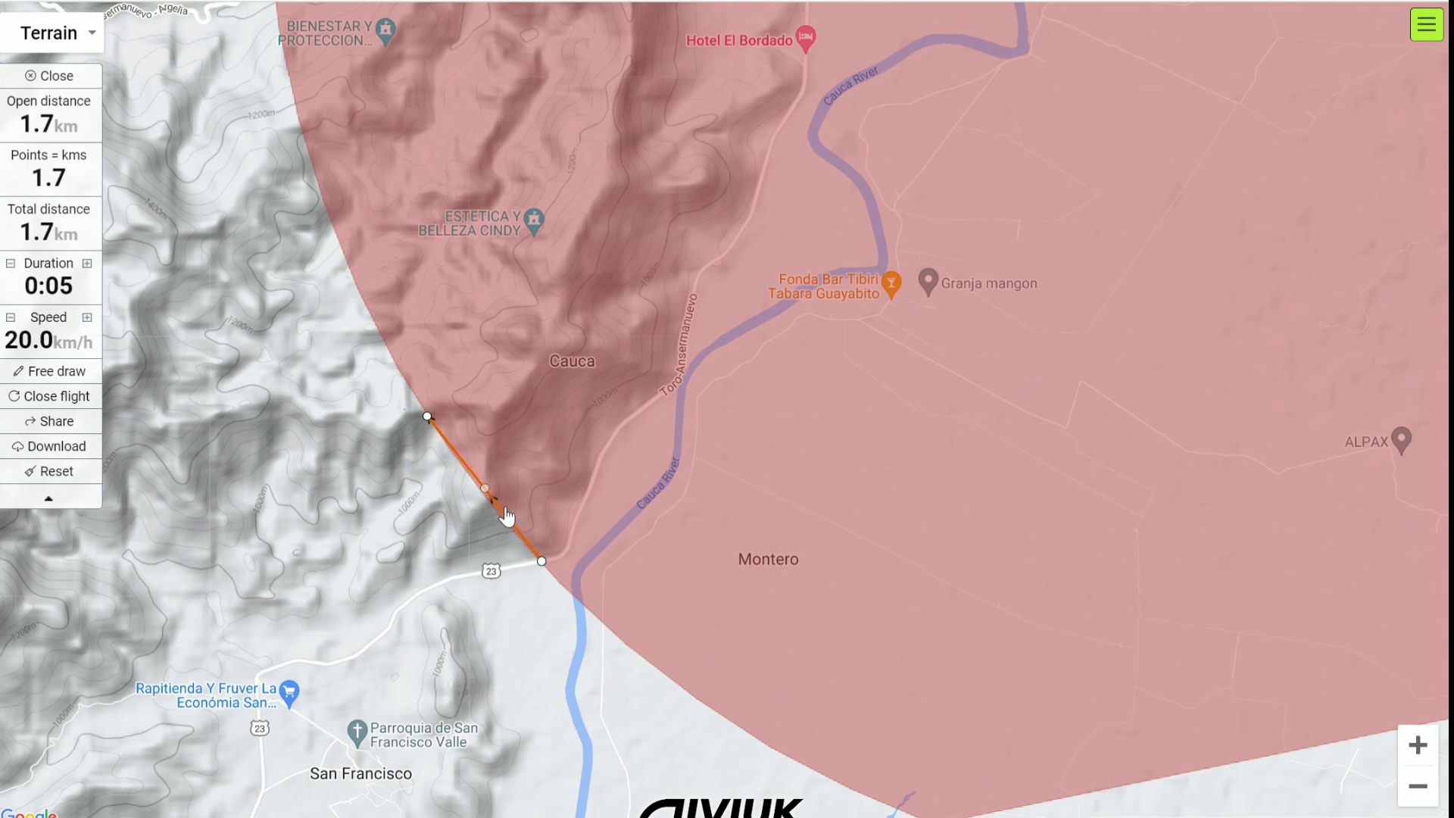
- Bend the route's midpoints onto road 23 heading north toward Cauca
drag(495, 500, 568, 552)
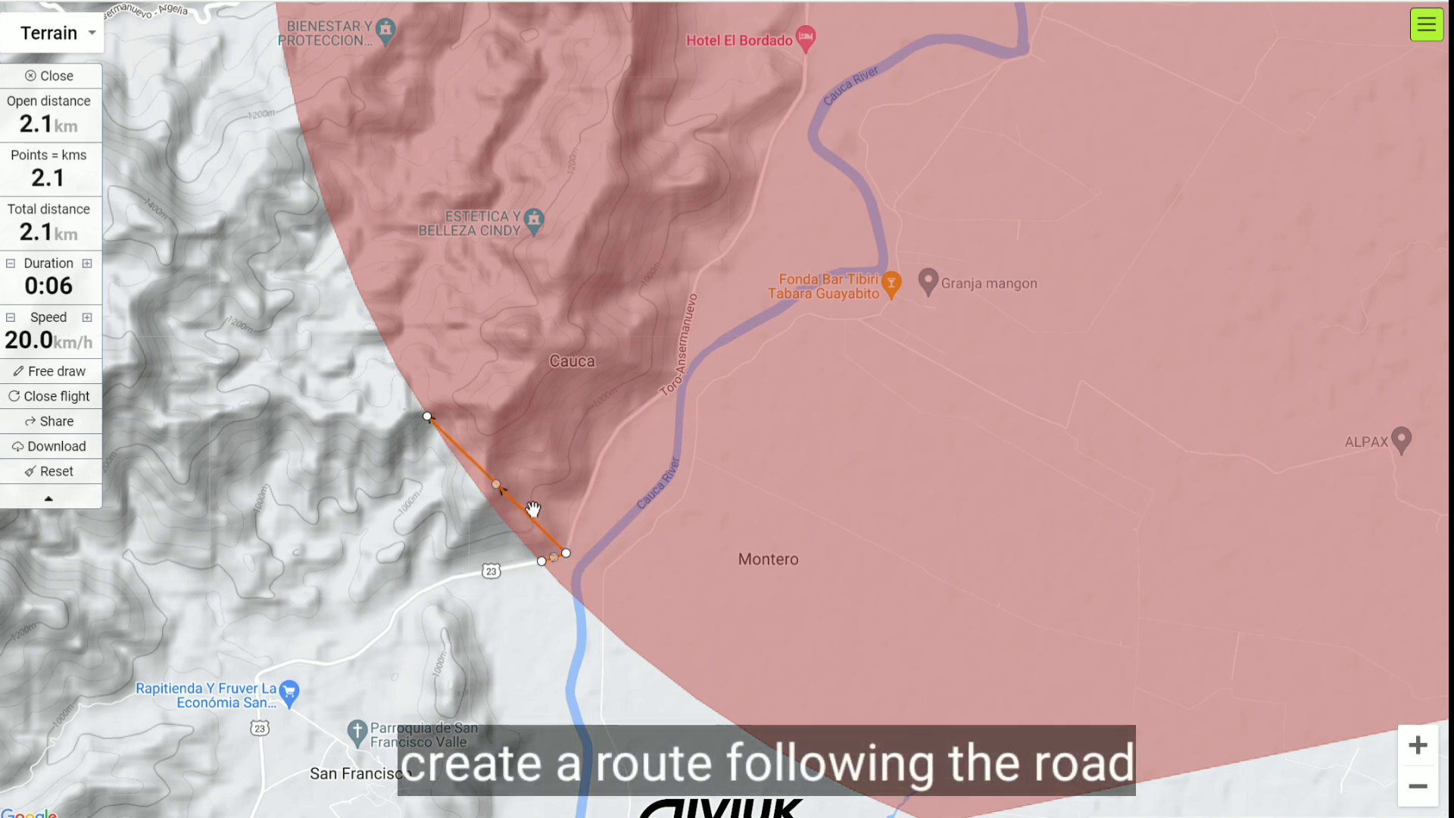
drag(581, 458, 614, 457)
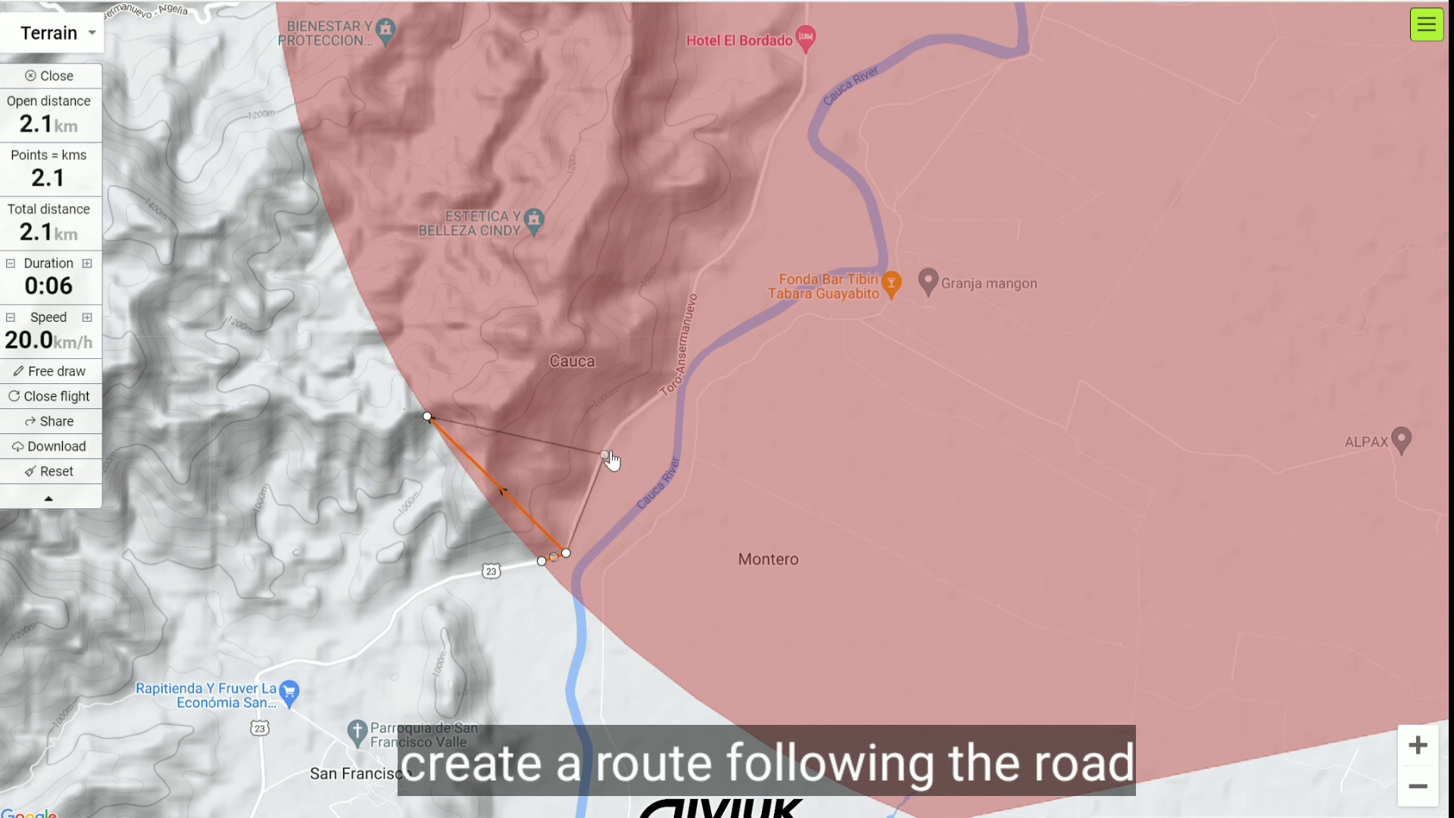
drag(527, 445, 660, 399)
drag(544, 409, 682, 376)
- Add route points tracing the road north and bring the next stretch into view
drag(683, 286, 699, 274)
drag(562, 345, 752, 224)
drag(659, 296, 687, 278)
drag(311, 599, 412, 141)
drag(561, 218, 545, 393)
drag(125, 555, 214, 143)
drag(378, 269, 561, 306)
drag(501, 287, 325, 460)
- Add bend points along the road near Anacaro and push the free end further north
drag(207, 396, 431, 423)
drag(231, 369, 463, 257)
drag(253, 291, 757, 366)
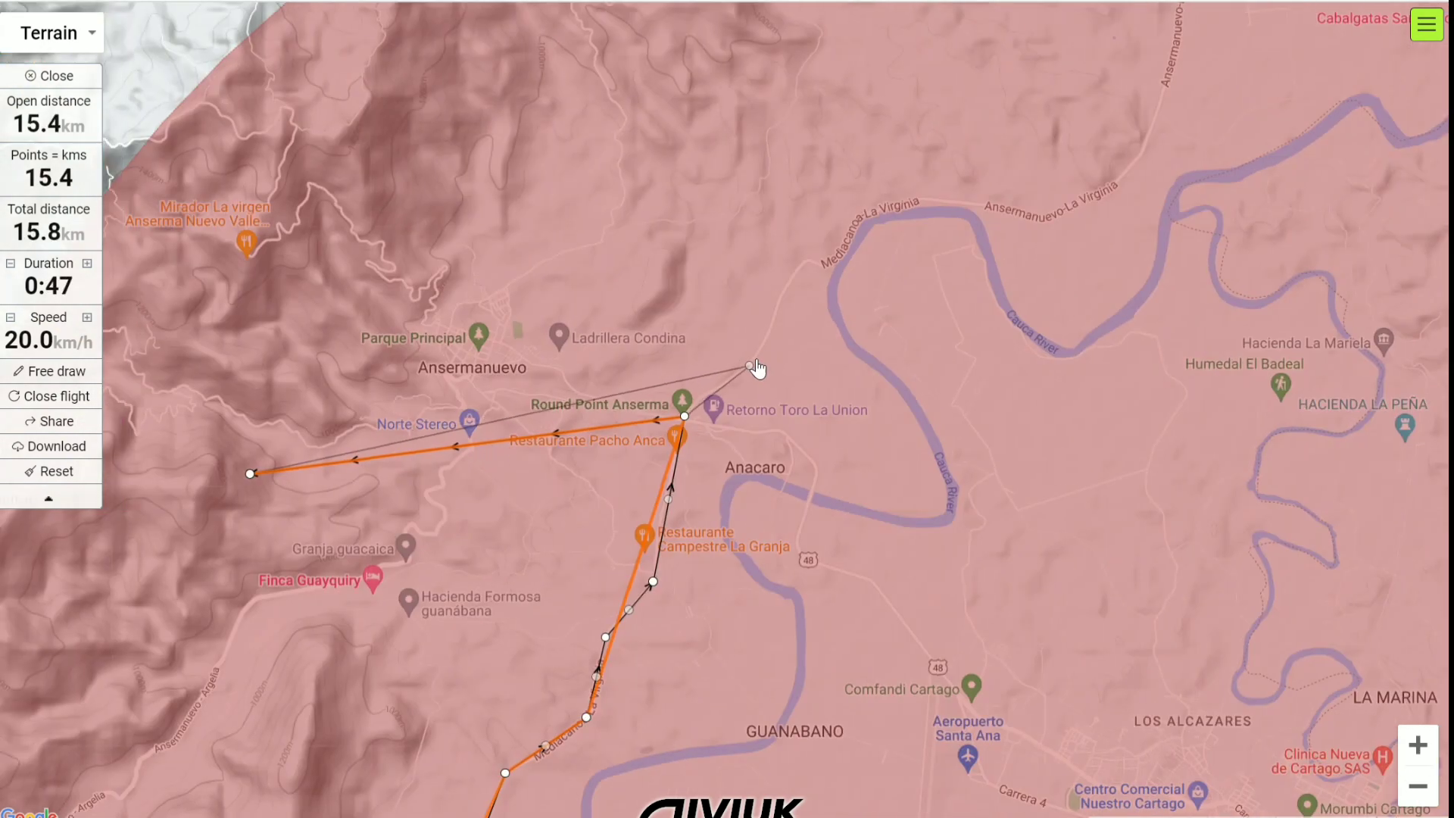
drag(538, 416, 799, 263)
drag(860, 385, 657, 561)
drag(47, 650, 466, 73)
drag(558, 262, 665, 390)
- Trace the road past Ansermanuevo up to the zone's northern edge
drag(568, 236, 846, 397)
drag(660, 237, 940, 320)
drag(703, 197, 742, 409)
drag(478, 362, 736, 314)
drag(476, 313, 622, 155)
- Zoom out and drag the route's free end west, then south toward La Pradera
scroll(622, 155, down, 1)
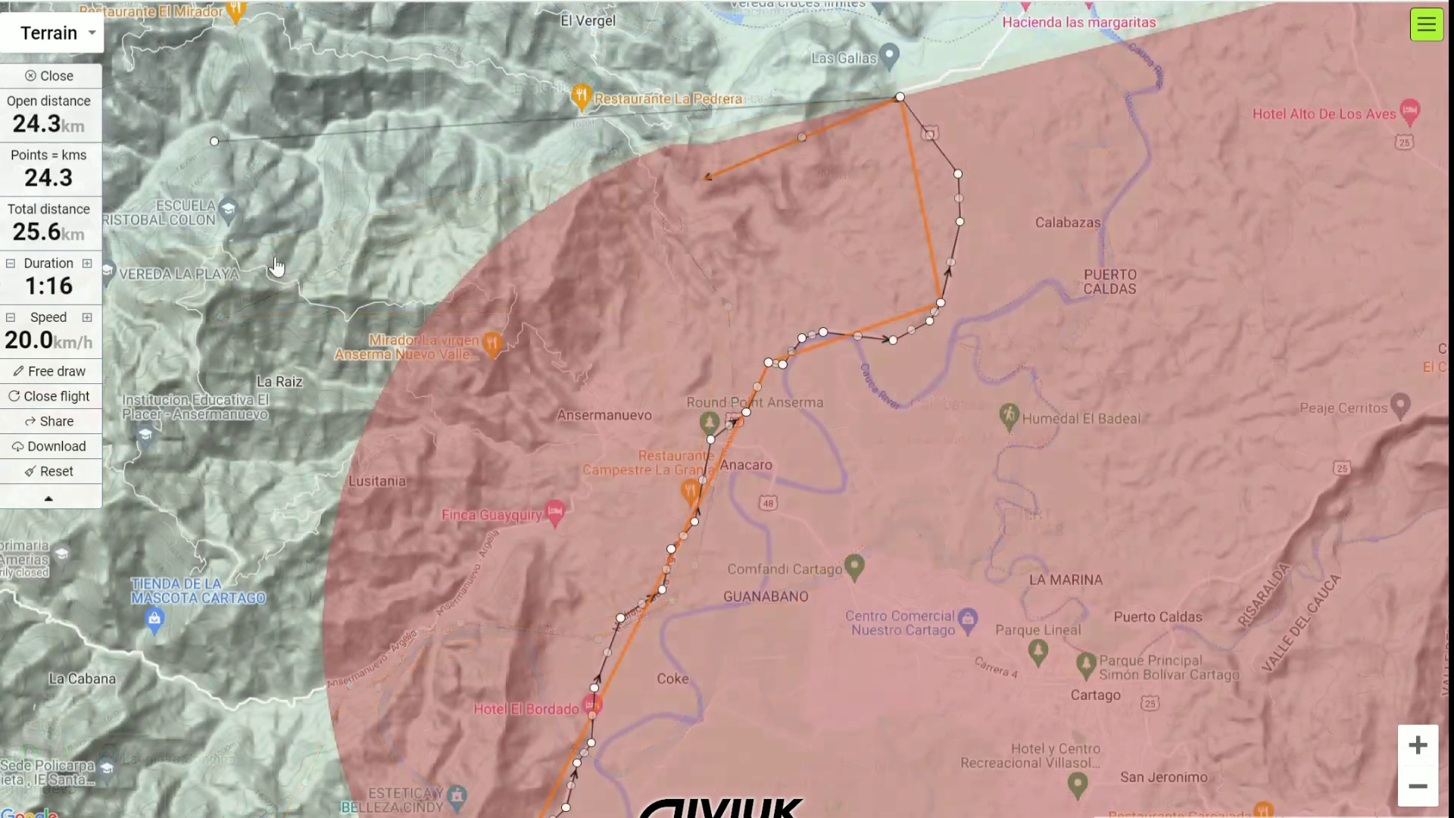
drag(734, 146, 324, 143)
drag(410, 362, 552, 383)
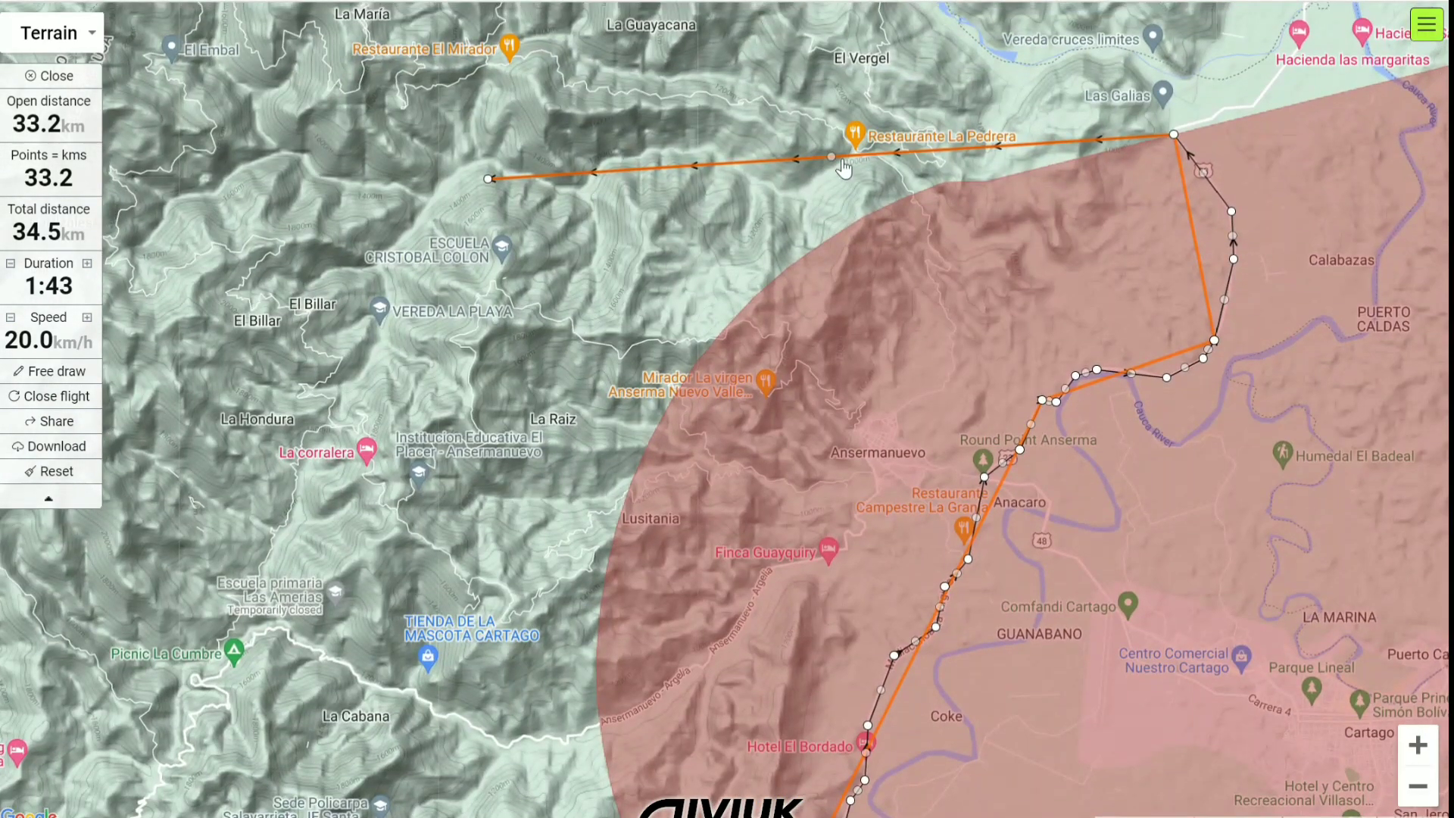
drag(488, 178, 269, 682)
drag(720, 408, 322, 155)
drag(663, 552, 666, 123)
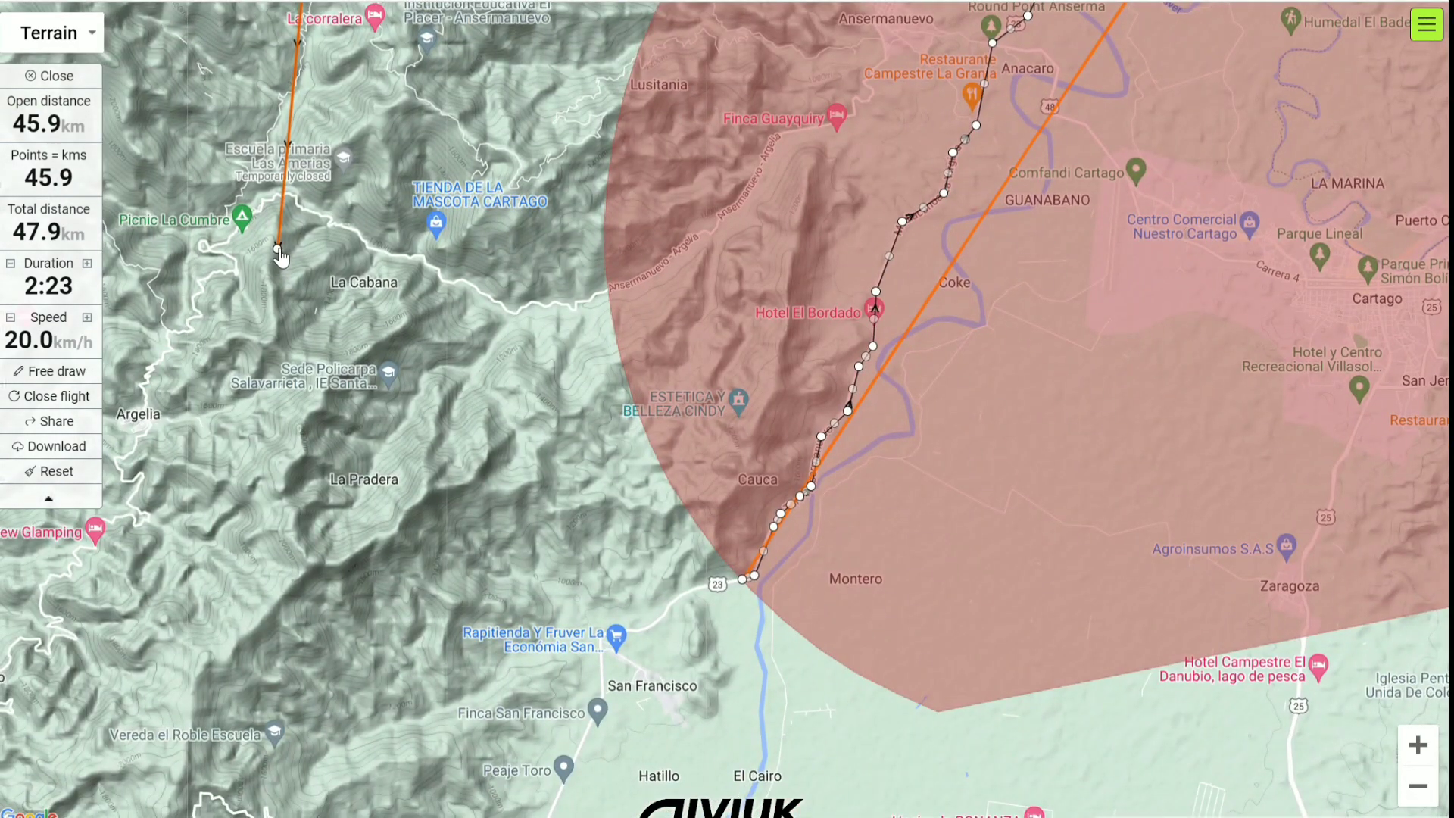
mouse_move(278, 269)
mouse_down()
mouse_move(401, 556)
mouse_move(412, 621)
mouse_move(353, 618)
mouse_up()
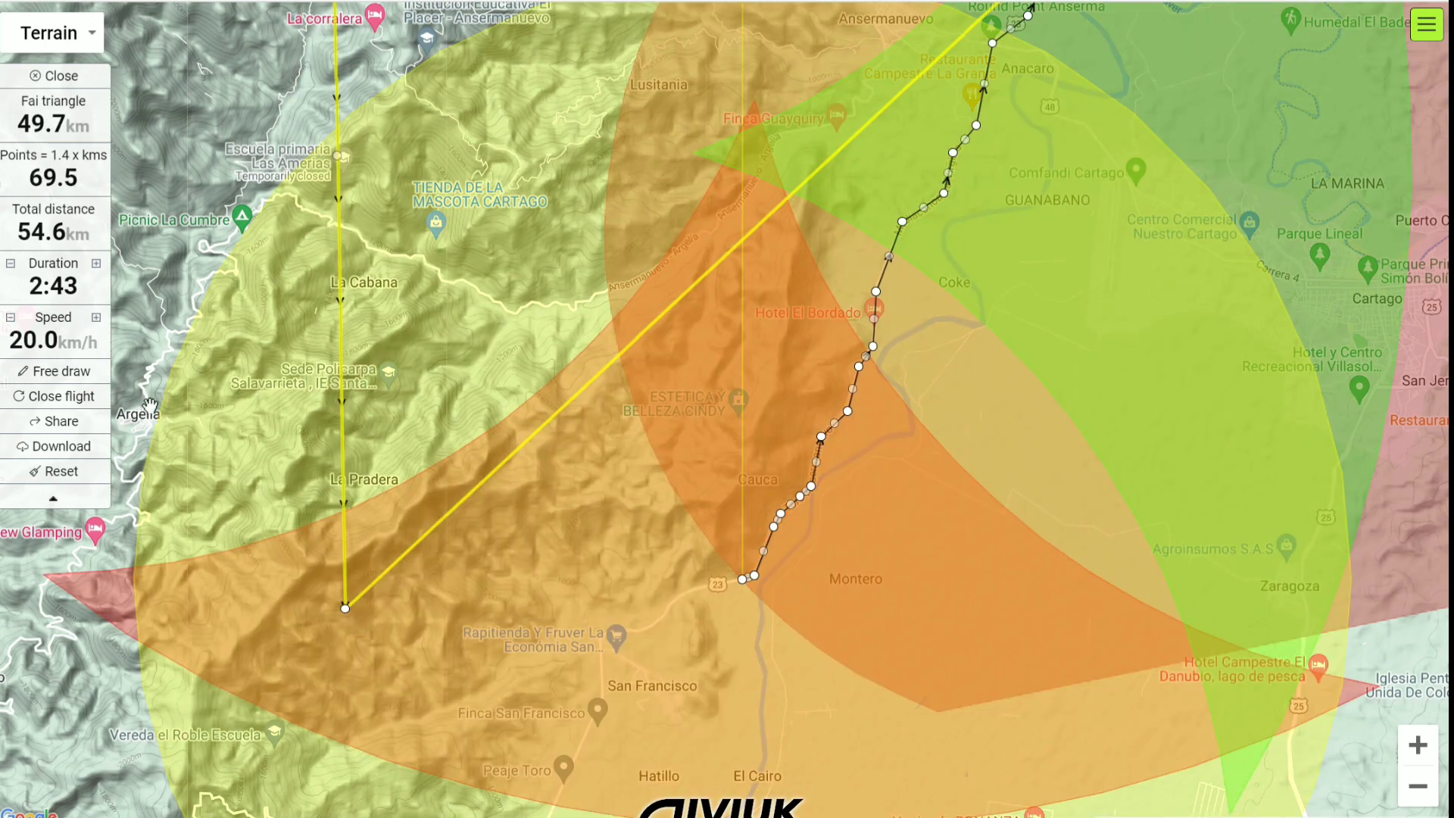
- Close the route into a loop and download its waypoints as FormatGEO (GpsDump wpt)
click(56, 399)
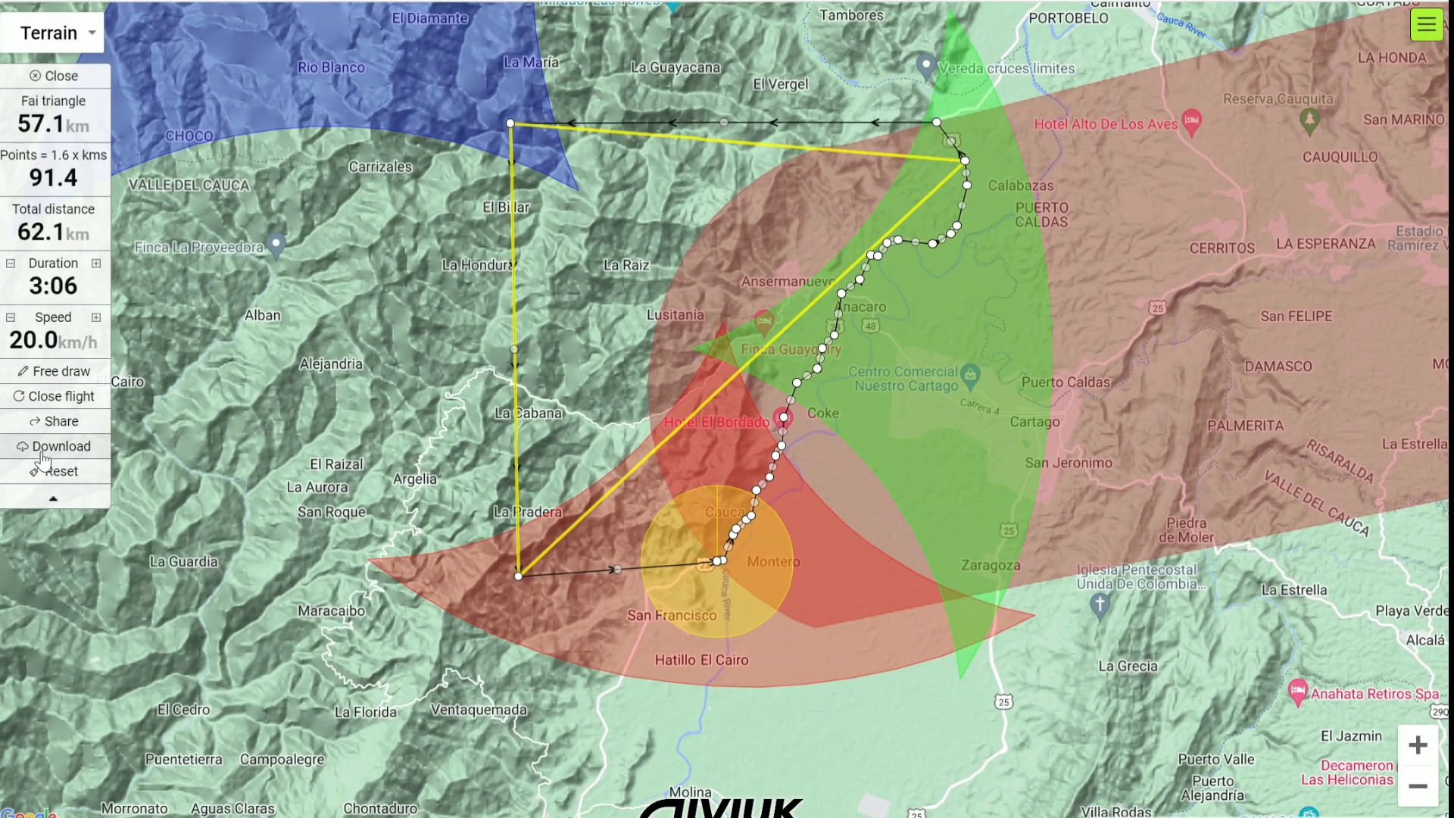
click(48, 452)
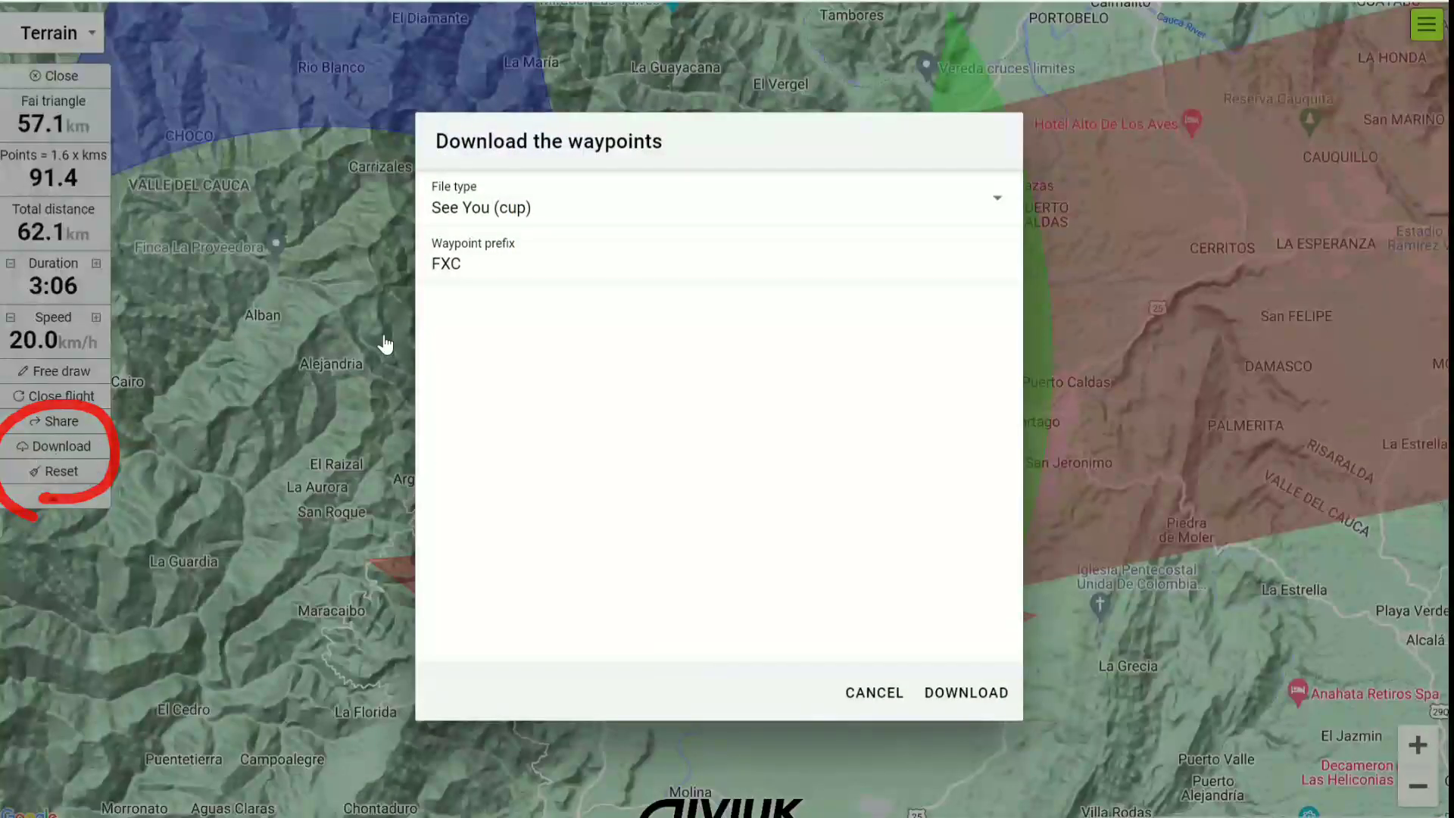
click(534, 216)
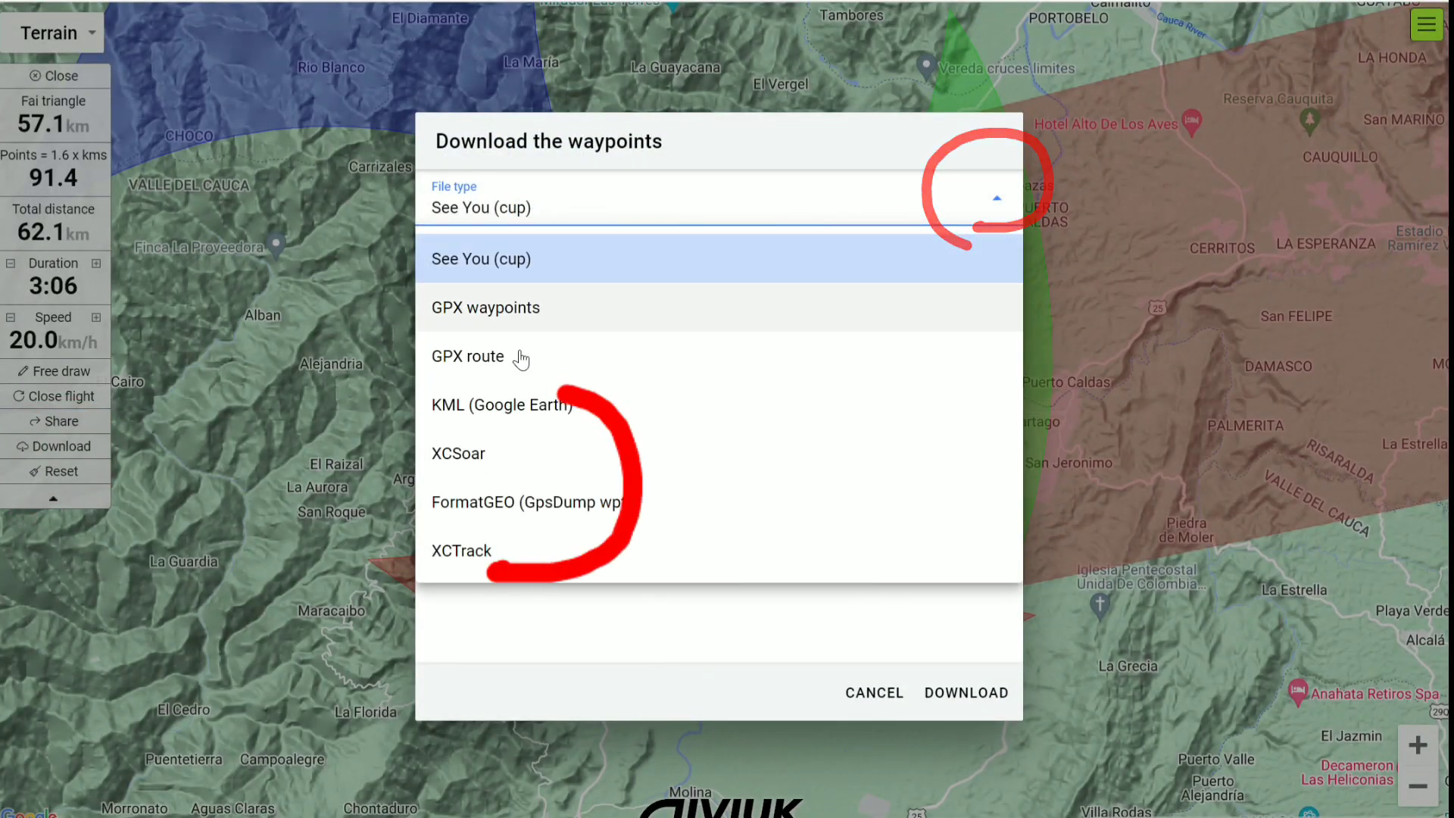
click(534, 512)
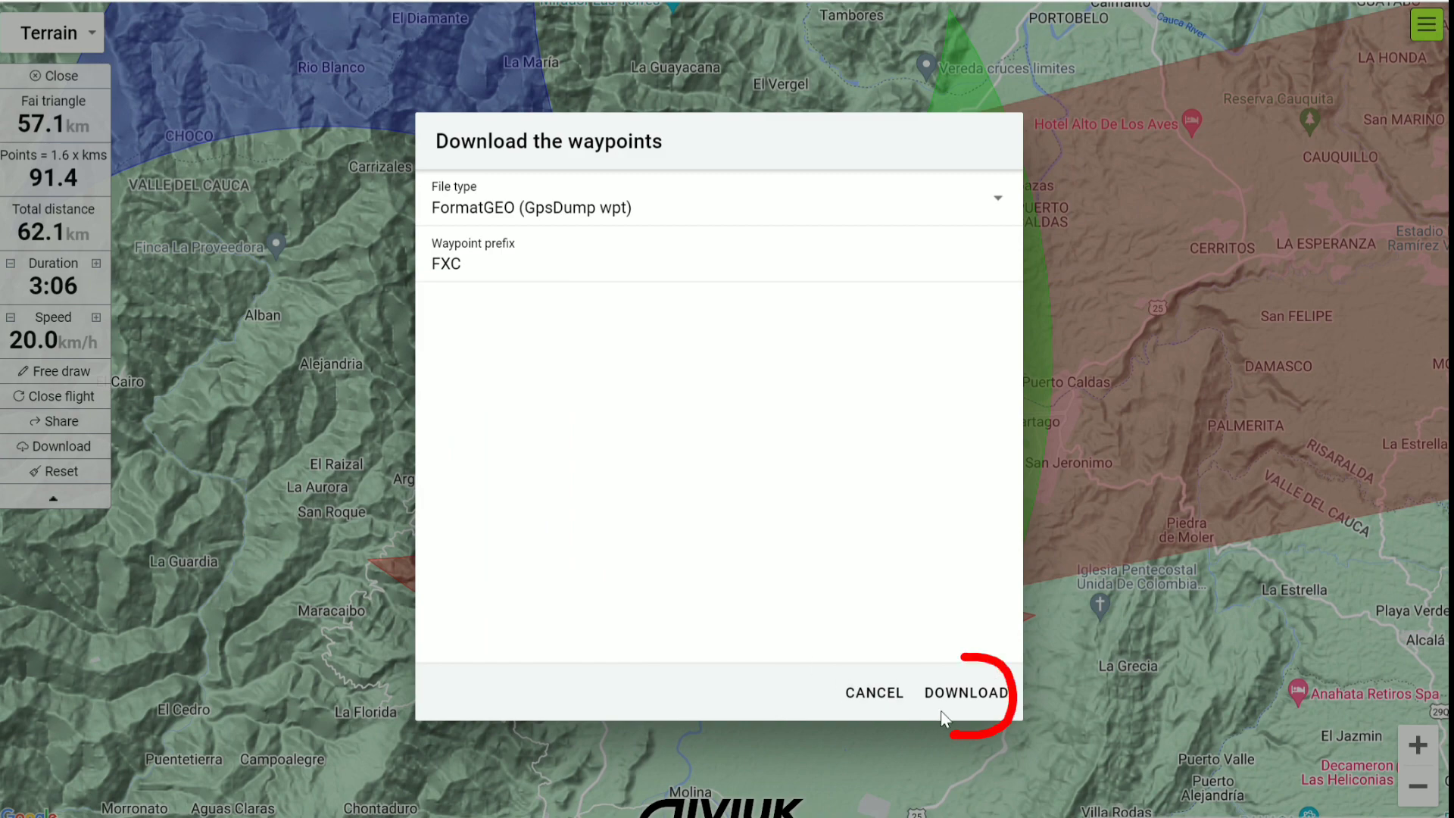
click(959, 692)
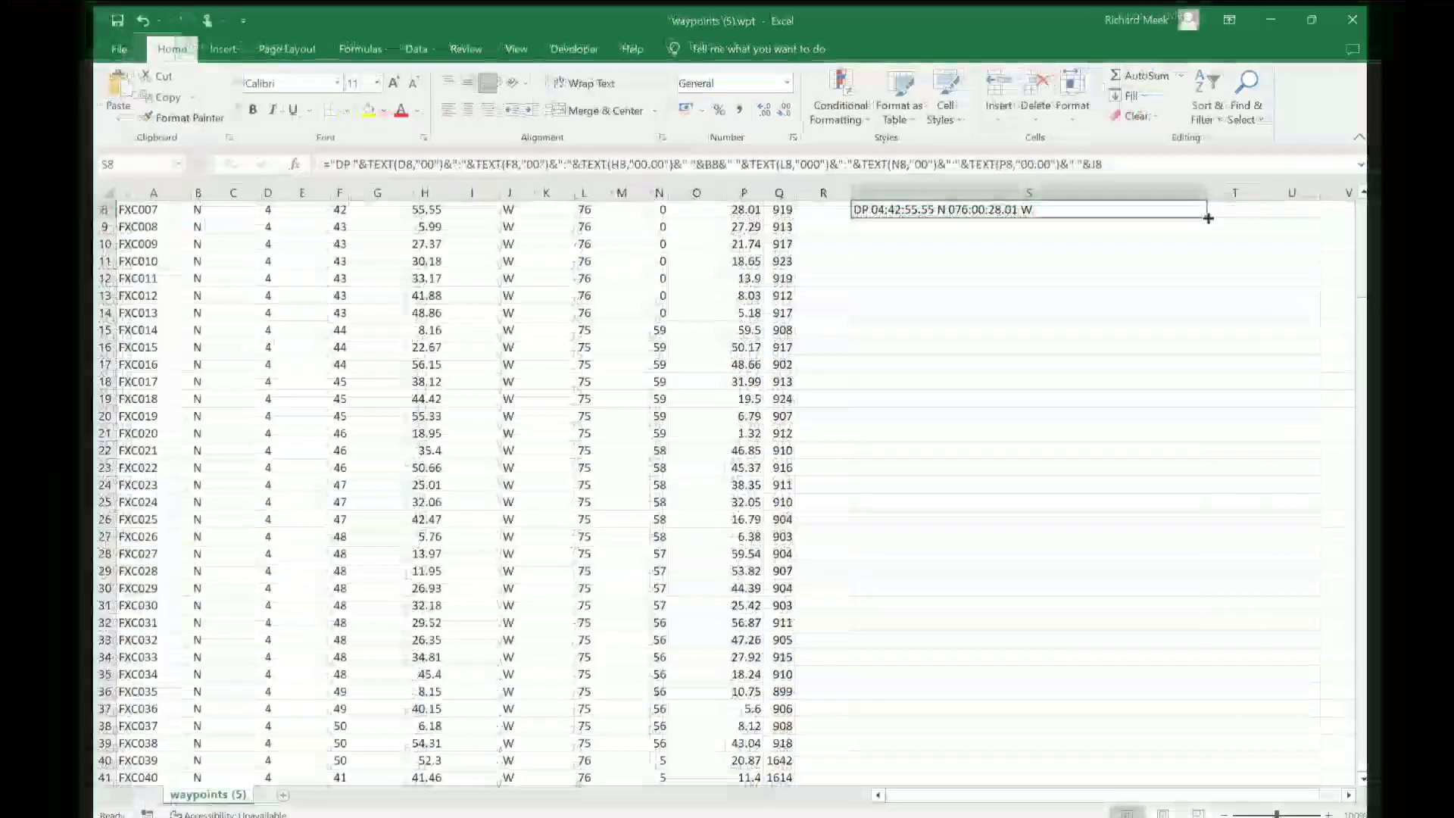
- Fill the DP formula down column S to row 41 and select S2:S41
drag(1208, 218, 1194, 770)
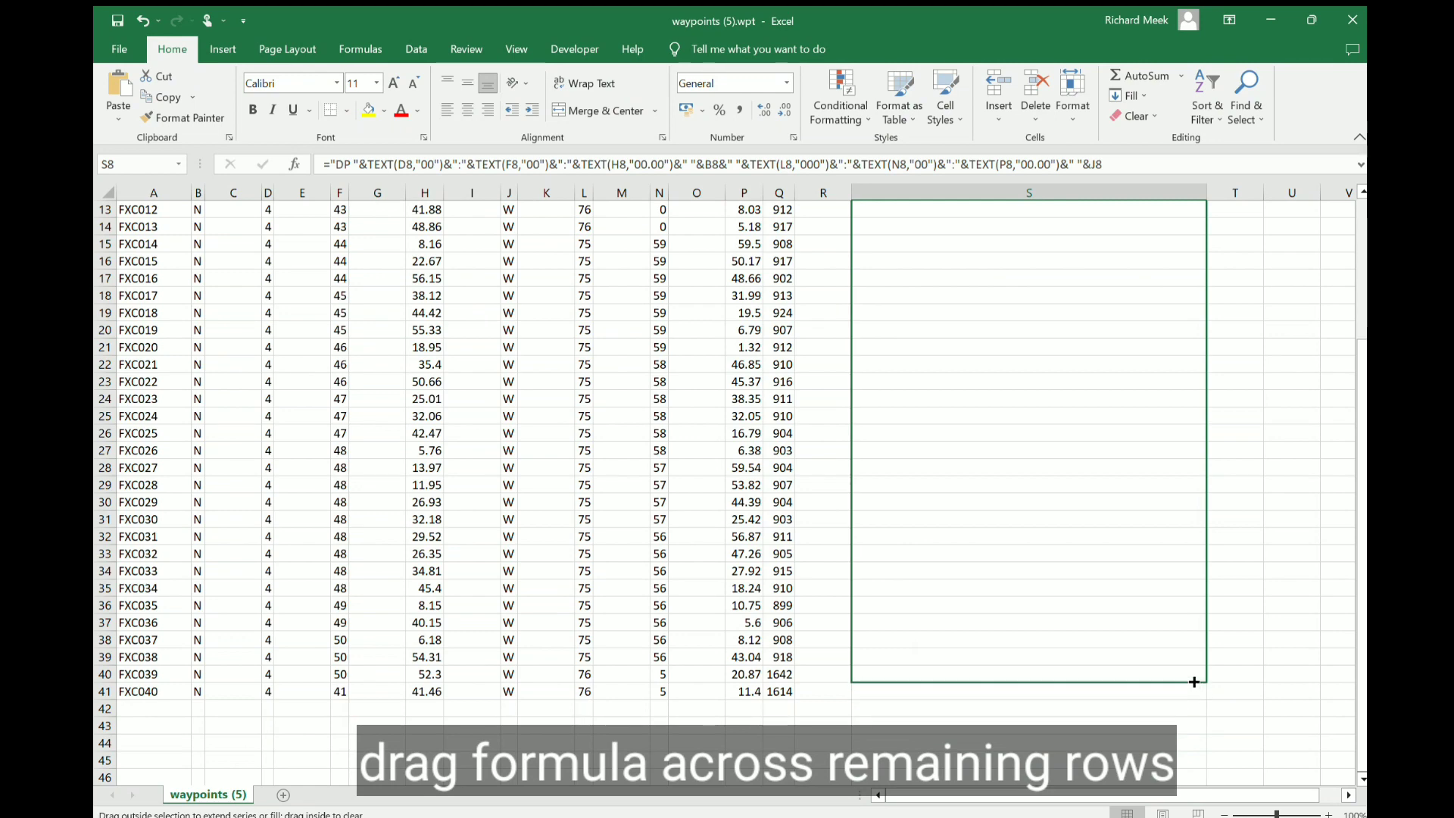
drag(1192, 695, 1194, 697)
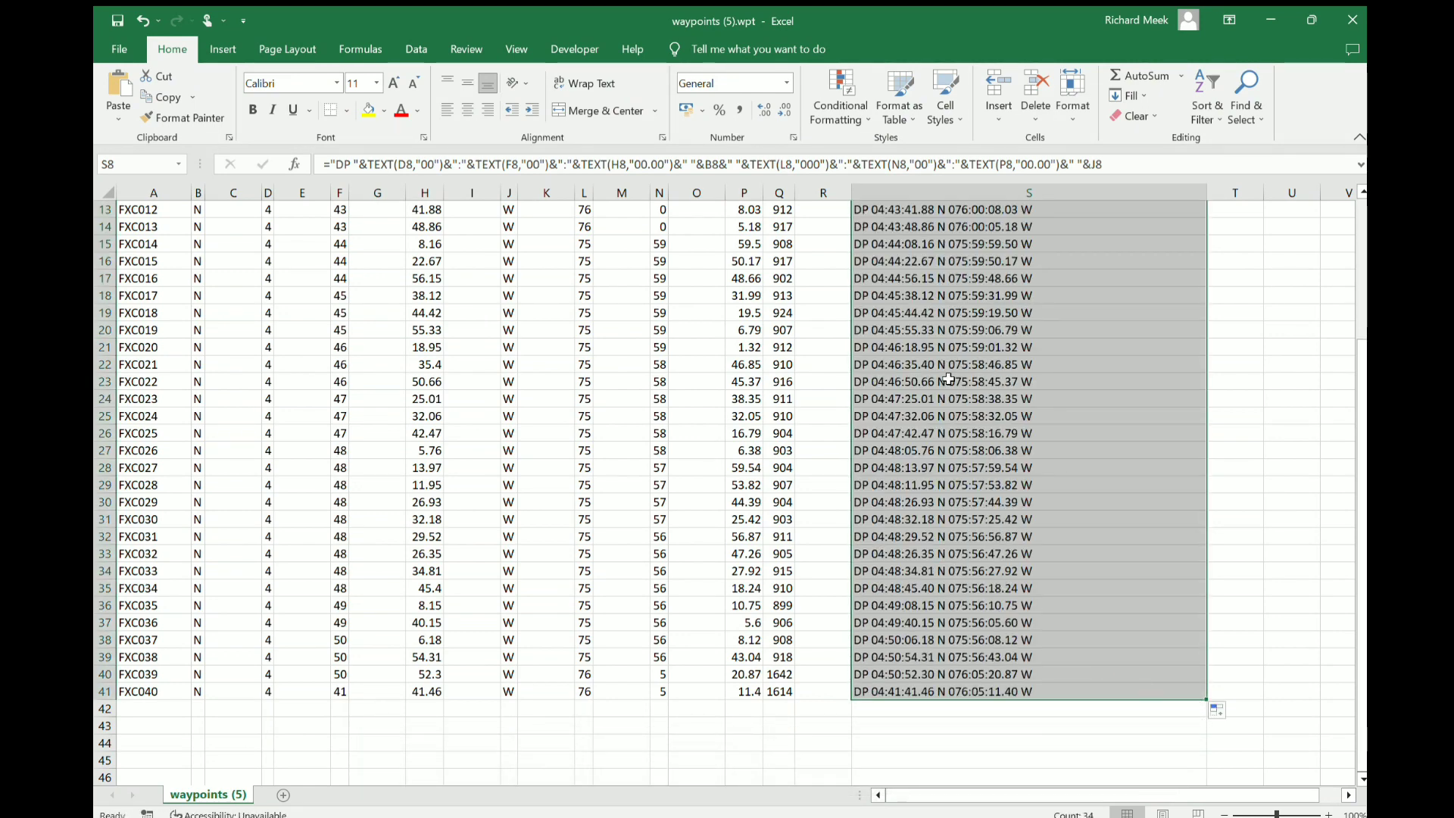
scroll(948, 378, up, 3)
scroll(954, 333, up, 1)
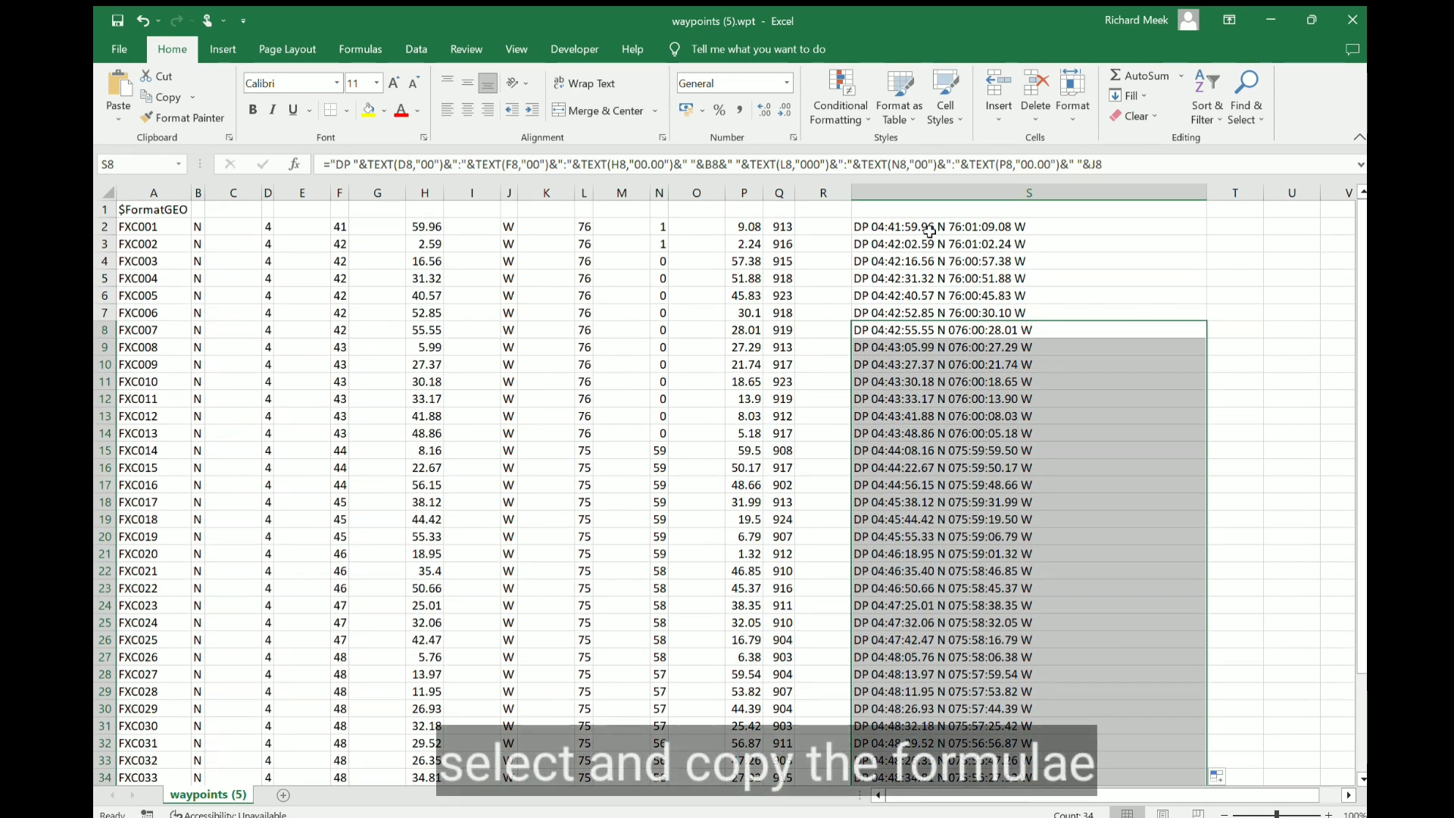
click(931, 228)
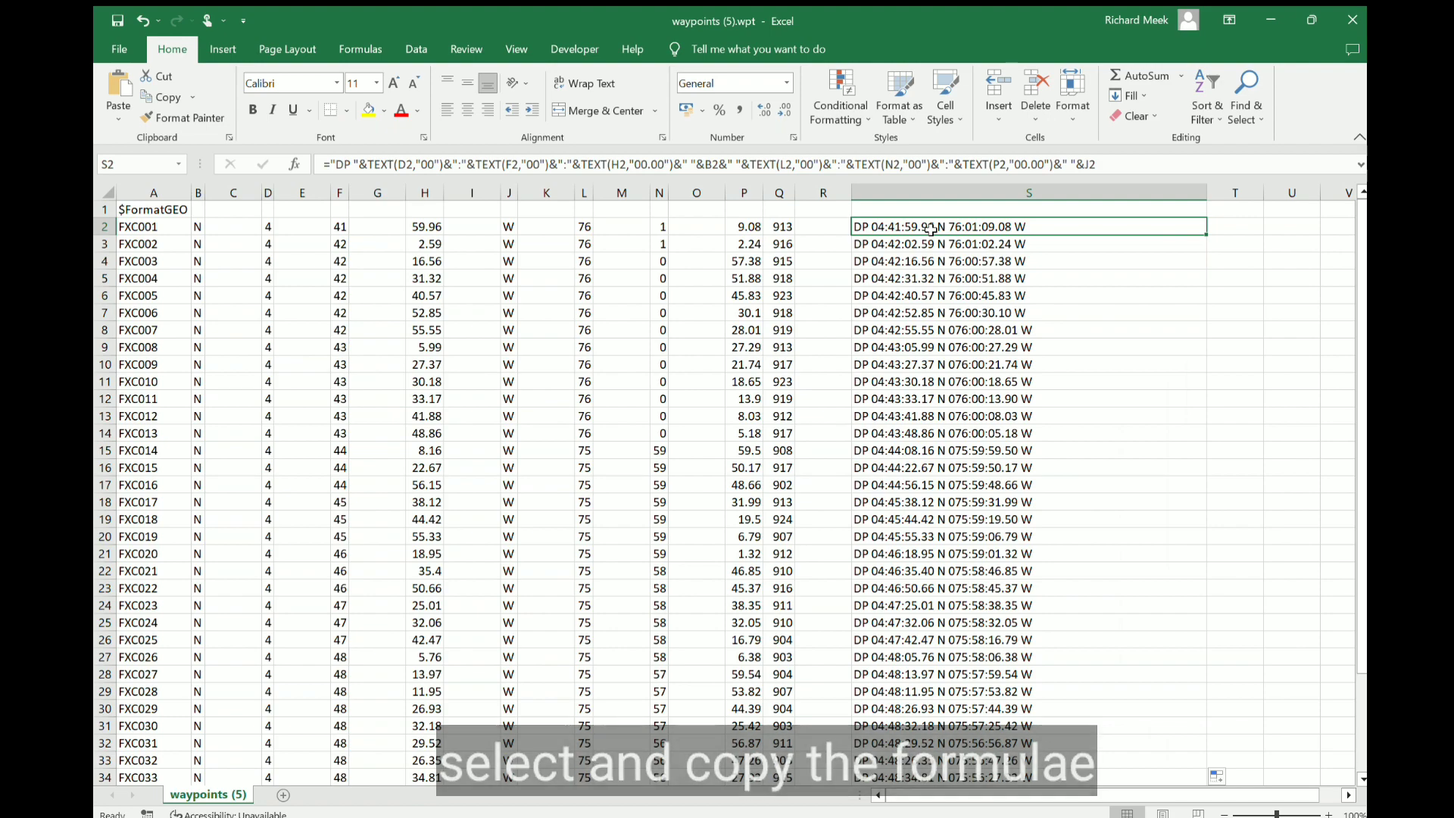
key(ctrl+shift+Down)
- Copy the DP lines, type the AC CTR / AN SKPE / PEREIRA / CARTAGO SP ZONE 1 header, and paste them below
click(168, 97)
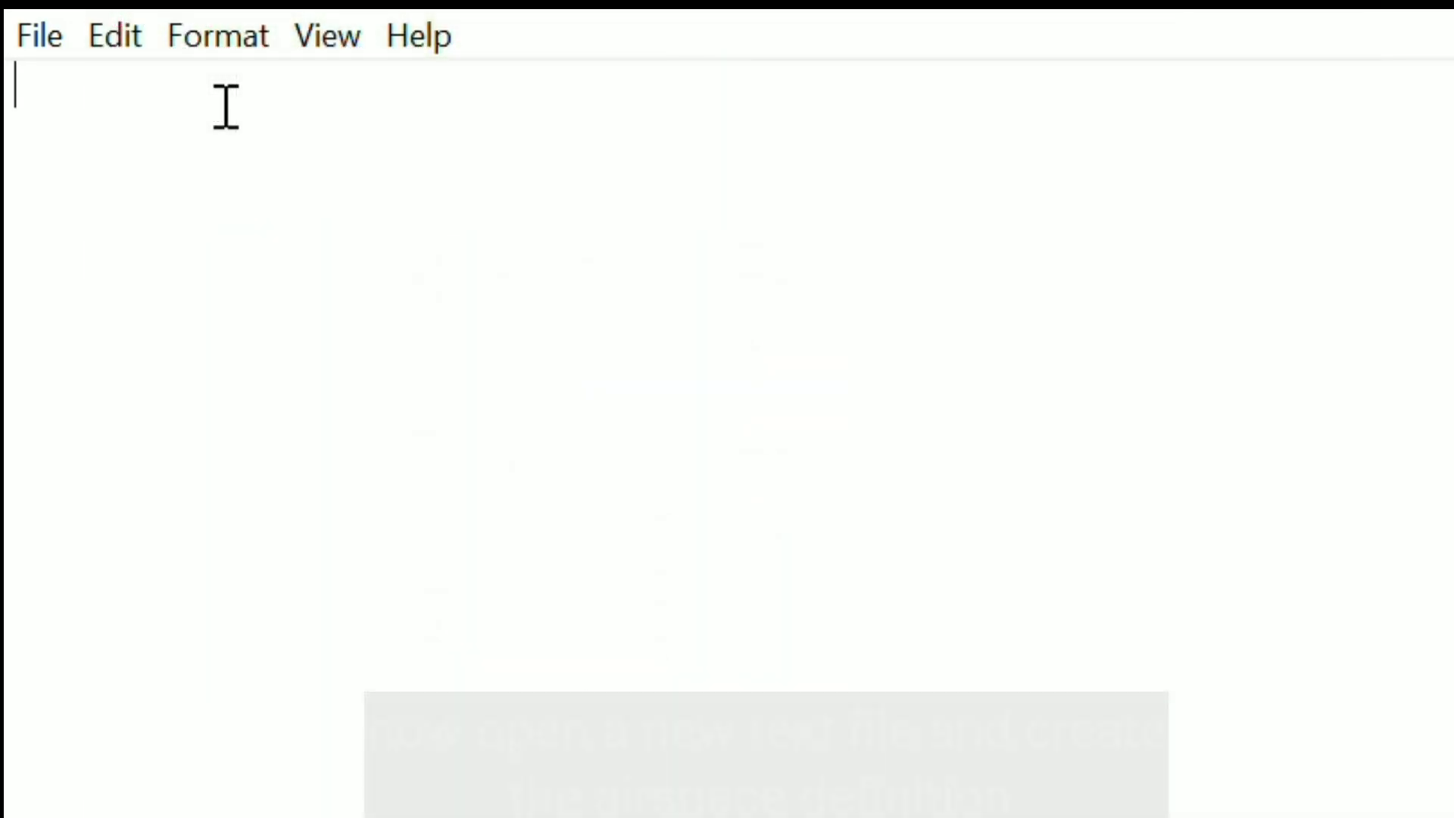
text(AC)
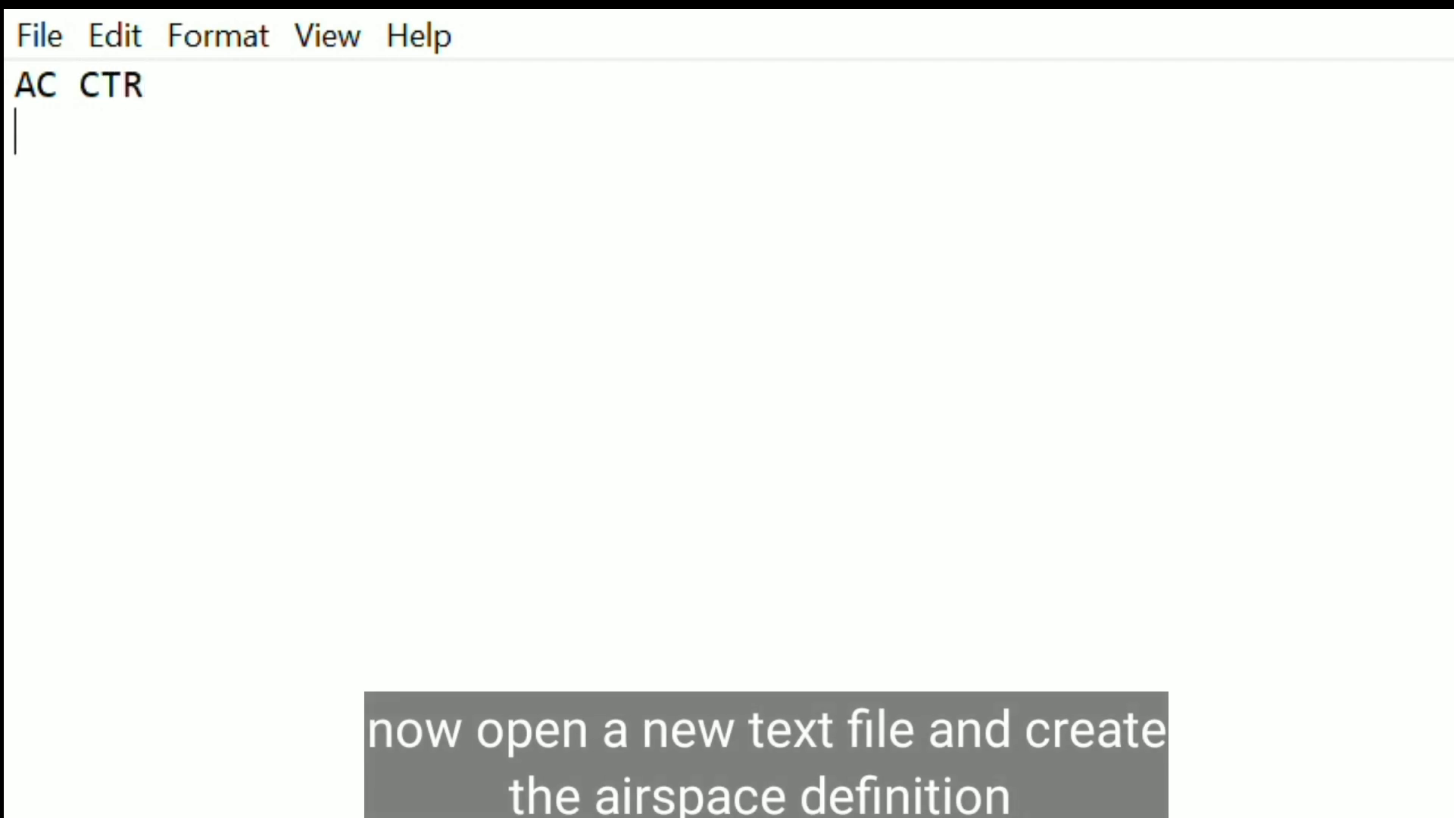
text( CTR AN SKP)
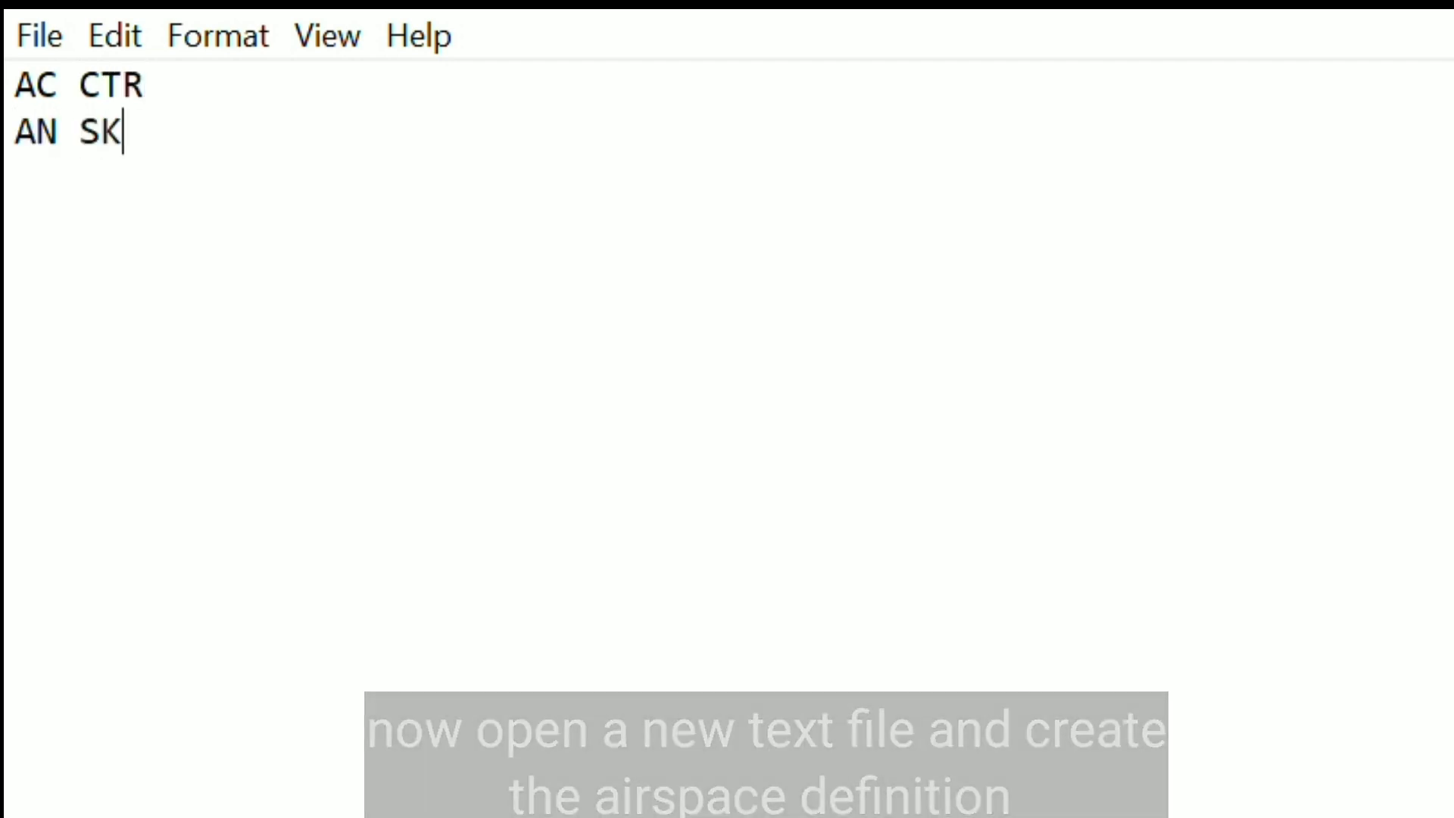
text(E / PEREIRA)
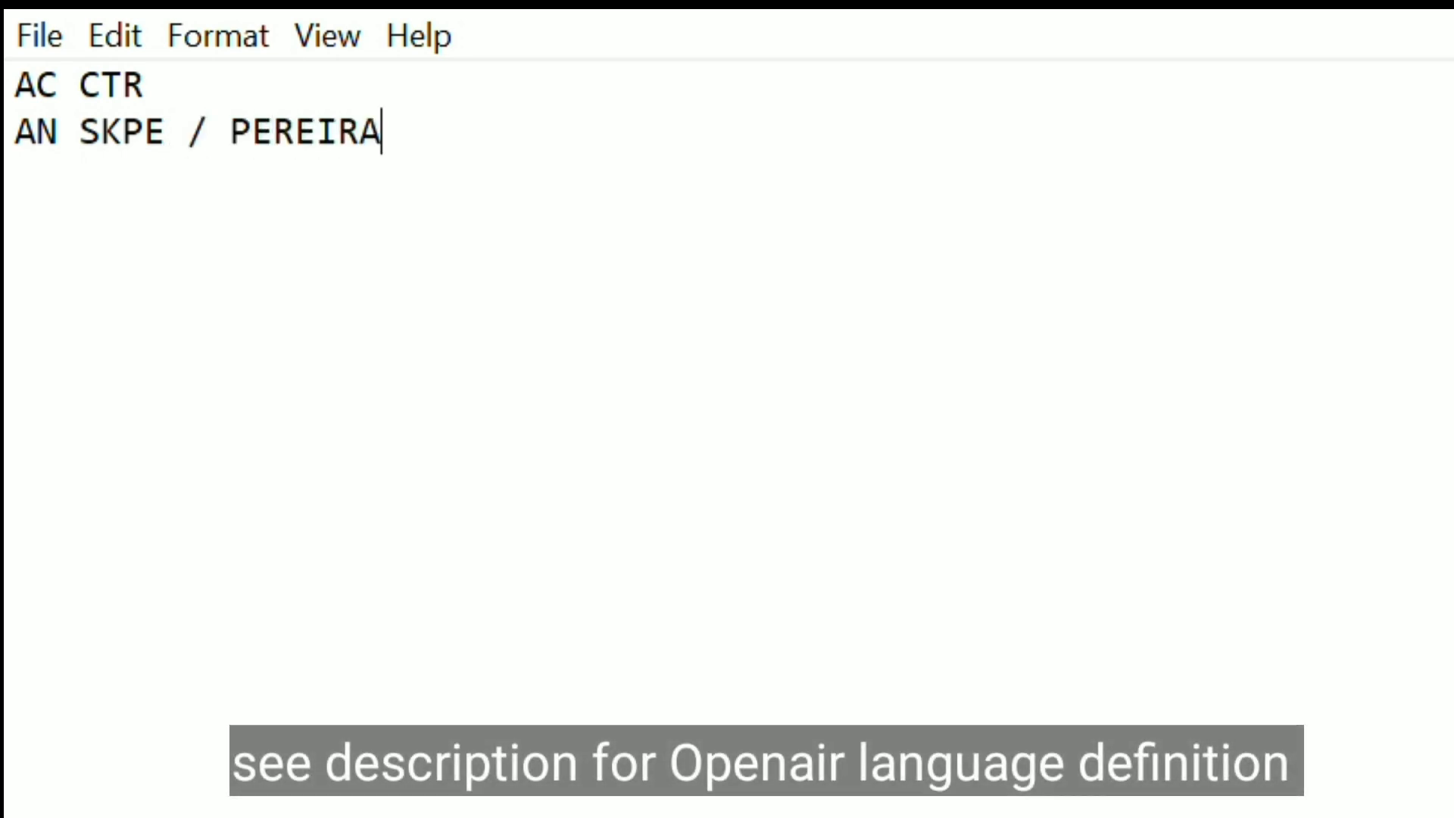
text( / CARTAGO SP ZONE 1)
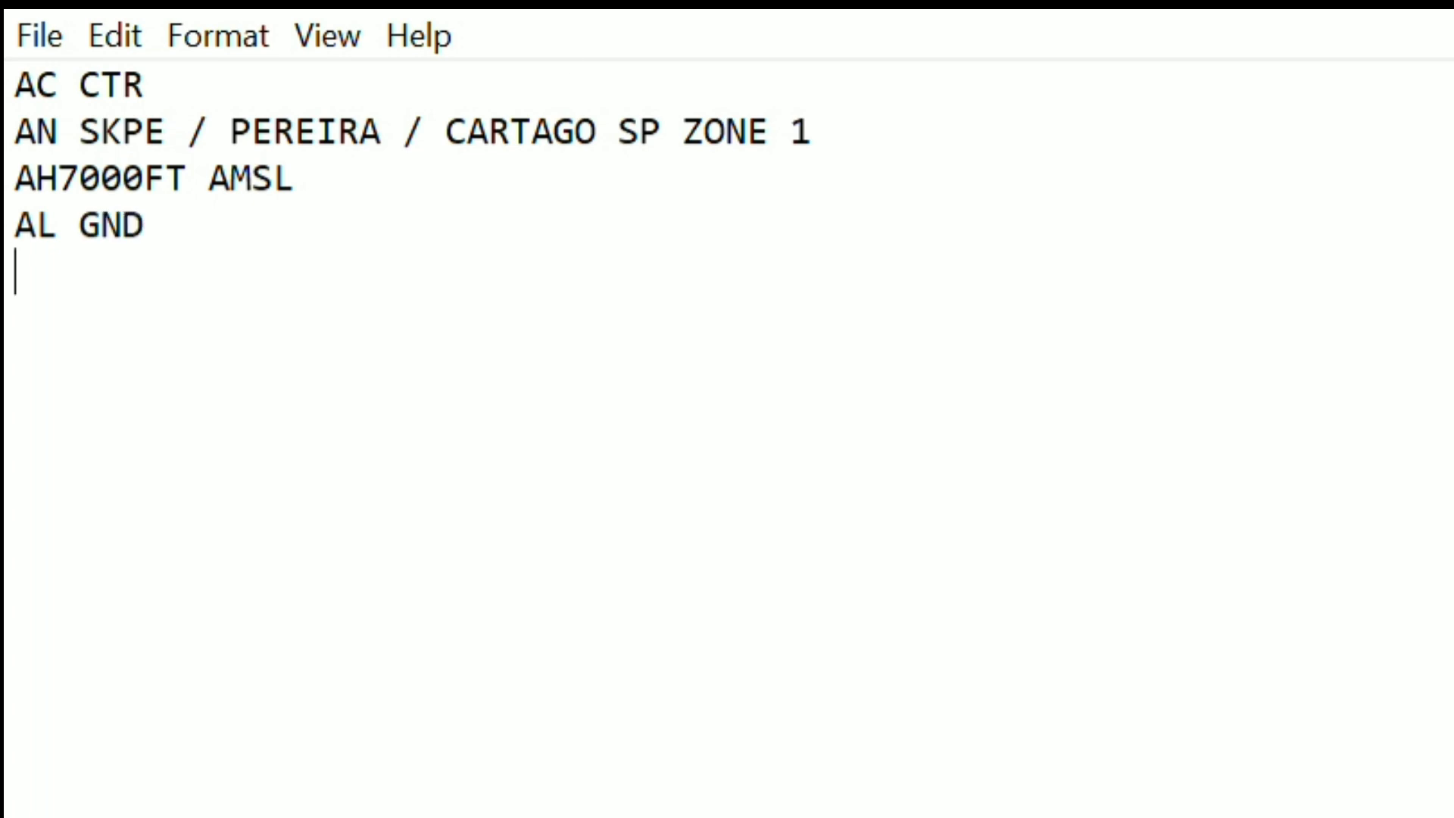
text(DP 04:41:59.96 N 076:01:09.08 W DP 04:42:02.59 N 076:01:02.24 W DP 04:42:16.56 N 076:00:57.38 W DP 04:42:31.32 N 076:00:51.88 W DP 04:42:40.57 N 076:00:45.83 W DP 04:42:52.85 N 076:00:30.10 W DP 04:42:55.55 N 076:00:28.01 W DP 04:43:05.99 N 076:00:27.29 W DP 04:43:27.37 N 076:00:21.74 W DP 04:43:30.18 N 076:00:18.65 W DP 04:43:33.17 N 076:00:13.90 W DP 04:43:41.88 N 076:00:08.03 W DP 04:43:48.86 N 076:00:05.18 W DP 04:44:08.16 N 075:59:59.50 W DP 04:44:22.67 N 075:59:50.17 W DP 04:44:56.15 N 075:59:48.66 W DP 04:45:38.12 N 075:59:31.99 W DP 04:45:44.42 N 075:59:19.50 W DP 04:45:55.33 N 075:59:06.79 W DP 04:46:18.95 N 075:59:01.32 W DP 04:46:35.40 N 075:58:46.85 W DP 04:46:50.66 N 075:58:45.37 W DP 04:47:25.01 N 075:58:38.35 W DP 04:47:32.06 N 075:58:32.05 W DP 04:47:42.47 N 075:58:16.79 W DP 04:48:05.76 N 075:58:06.38 W DP 04:48:13.97 N 075:57:59.54 W DP 04:48:11.95 N 075:57:53.82 W DP 04:48:26.93 N 075:57:44.39 W DP 04:48:32.18 N 075:57:25.42 W DP 04:48:29.52 N 075:56:56.87 W DP 04:48:26.35 N 075:56:47.26 W DP 04:48:34.81 N 075:56:27.92 W DP 04:48:45.40 N 075:56:18.24 W DP 04:49:08.15 N 075:56:10.75 W DP 04:49:40.15 N 075:56:05.60 W DP 04:50:06.18 N 075:56:08.12 W DP 04:50:54.31 N 075:56:43.04 W DP 04:50:52.30 N 076:05:20.87 W DP 04:41:41.46 N 076:05:11.40 W)
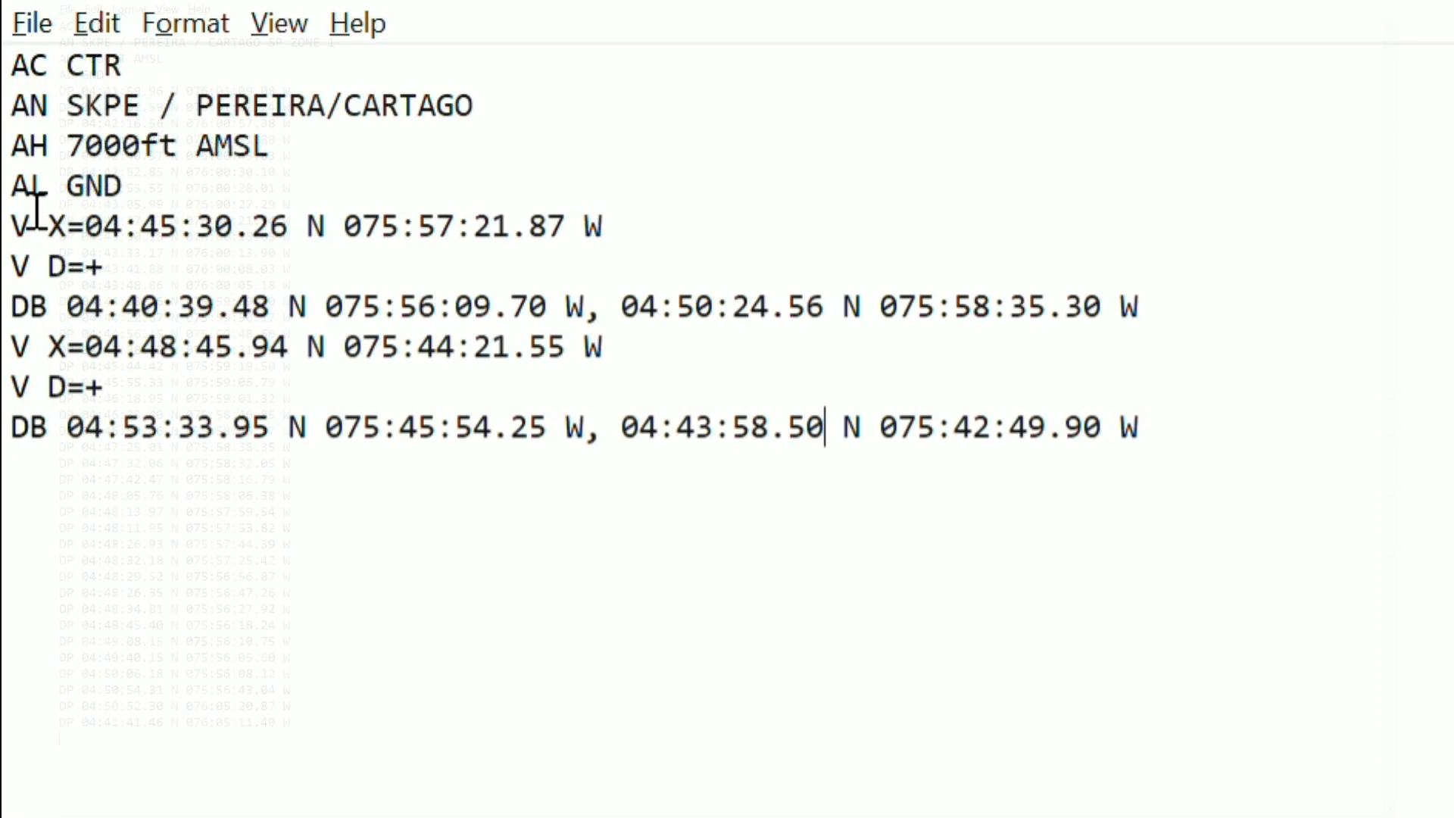
- Add the V X, V D=+ and DB arc lines from the original file, deleting the arc's first end point
drag(11, 223, 1122, 300)
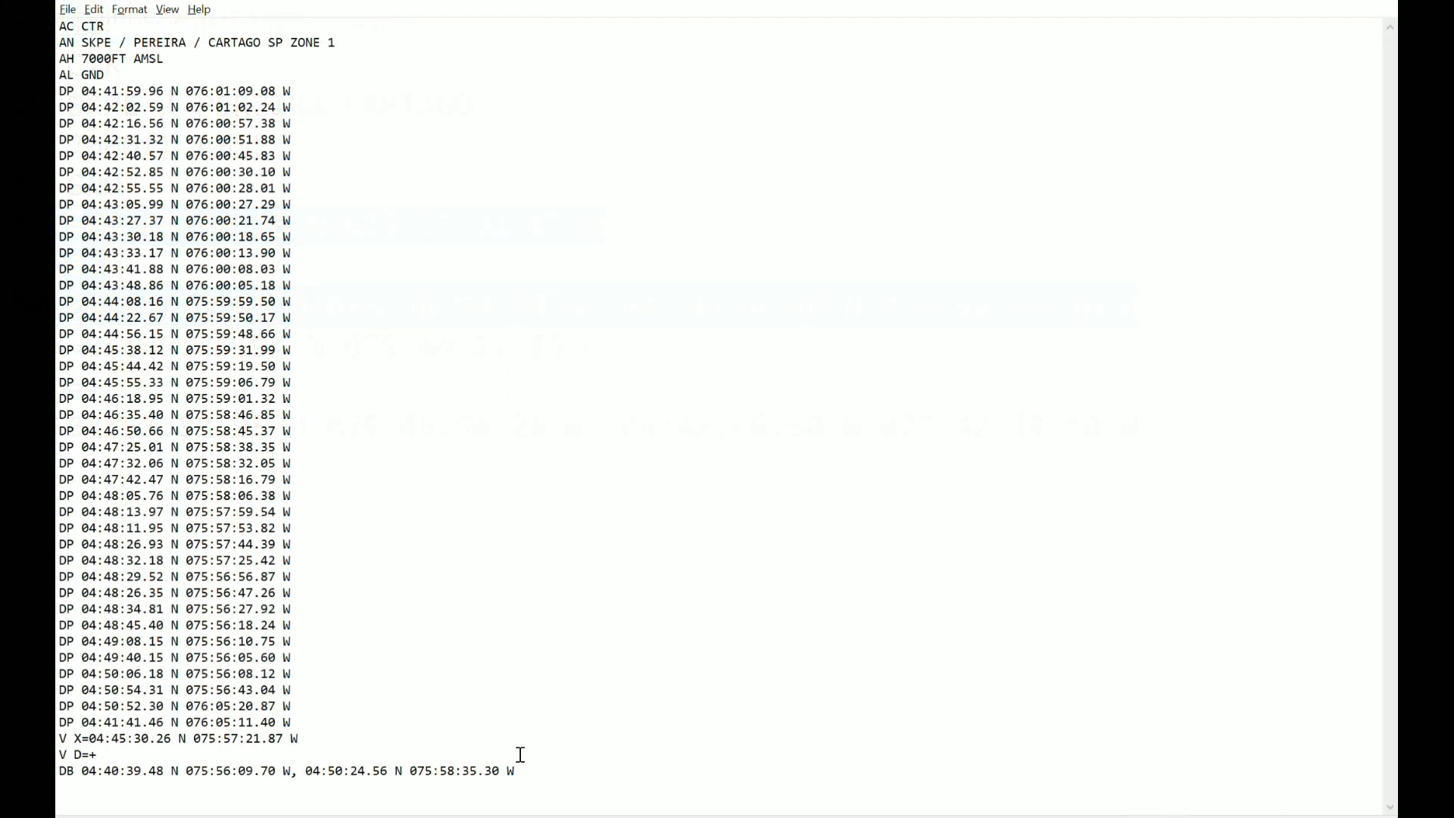
drag(307, 771, 81, 771)
key(BackSpace)
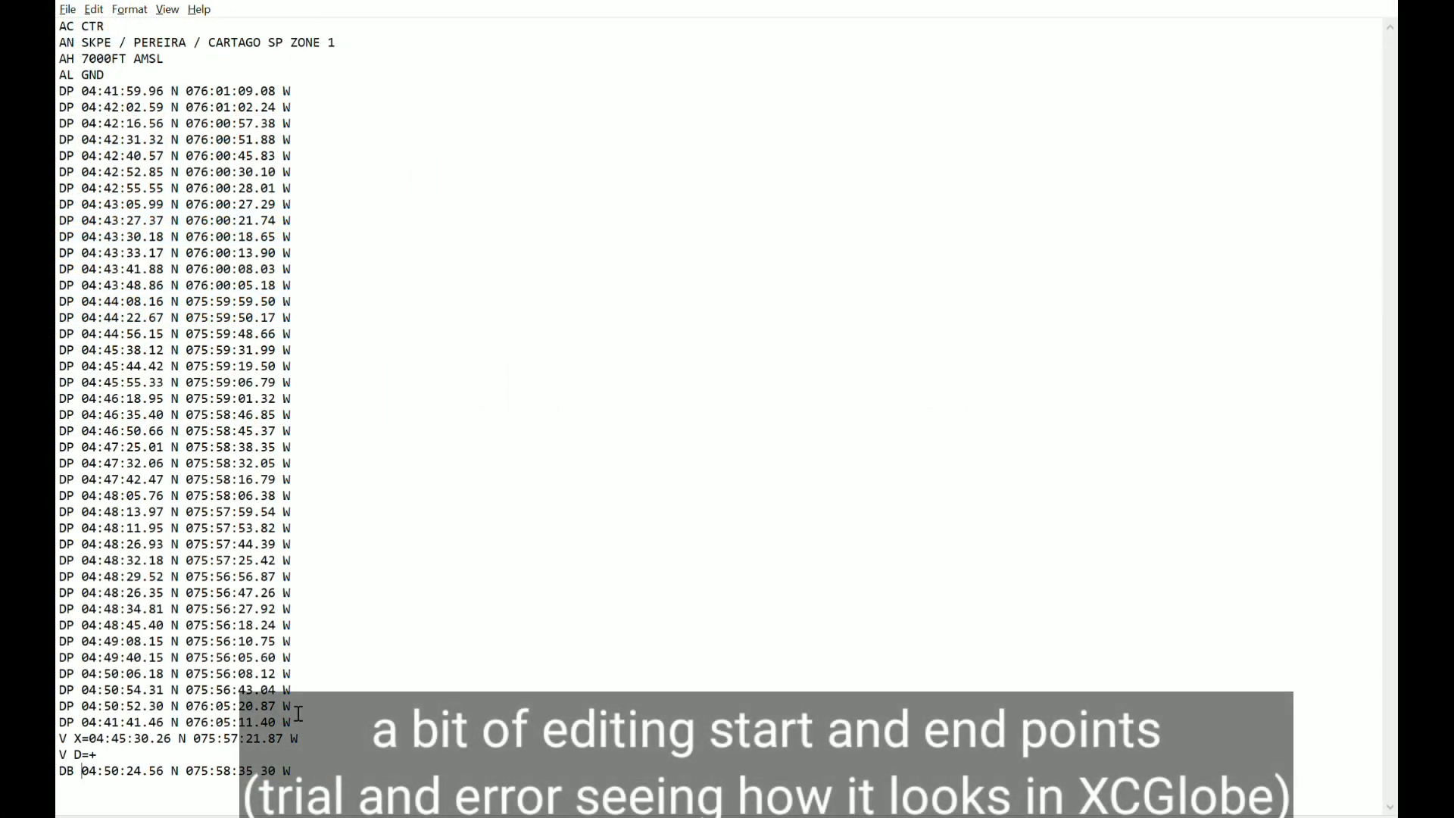
drag(295, 717, 79, 715)
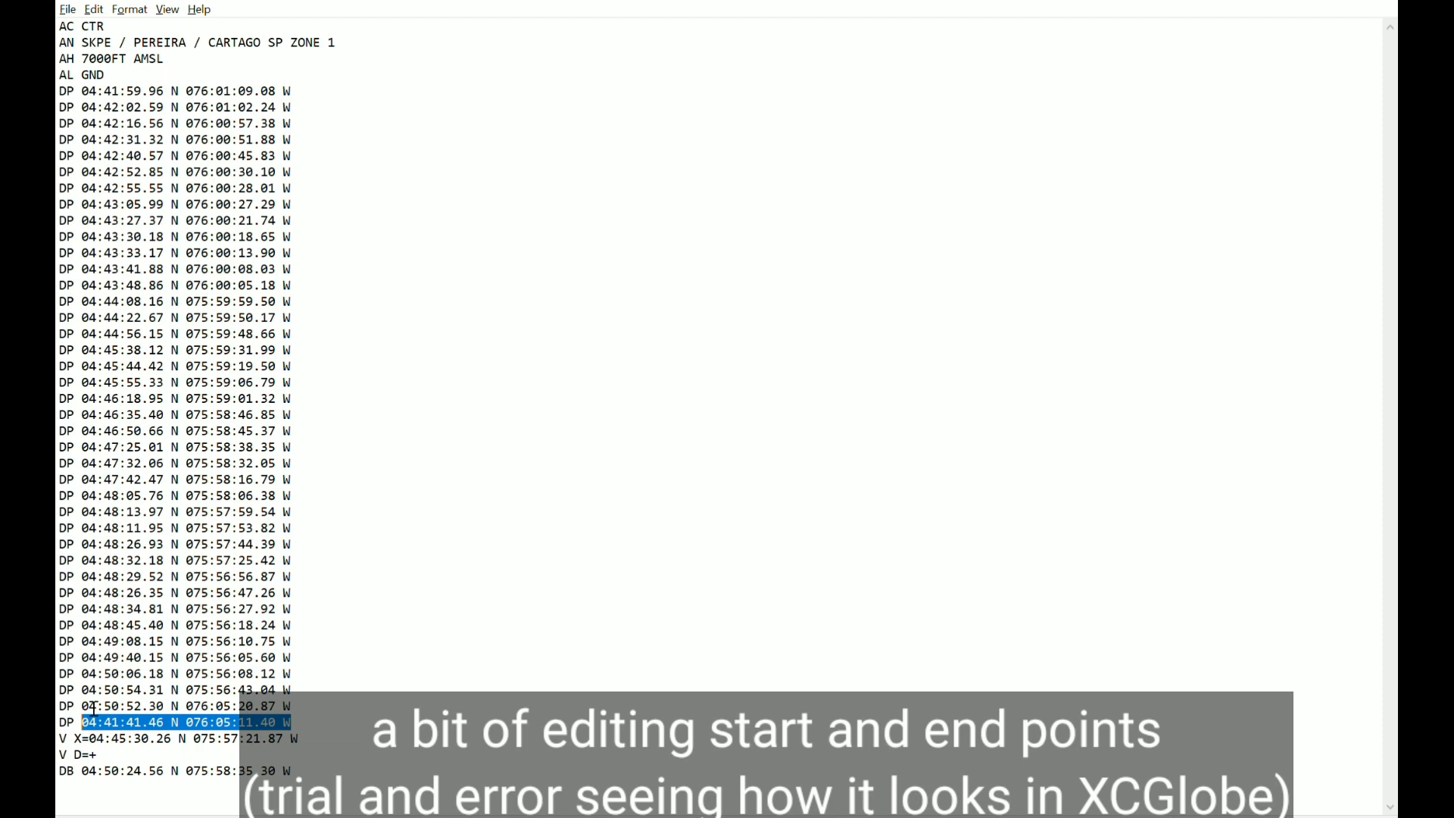